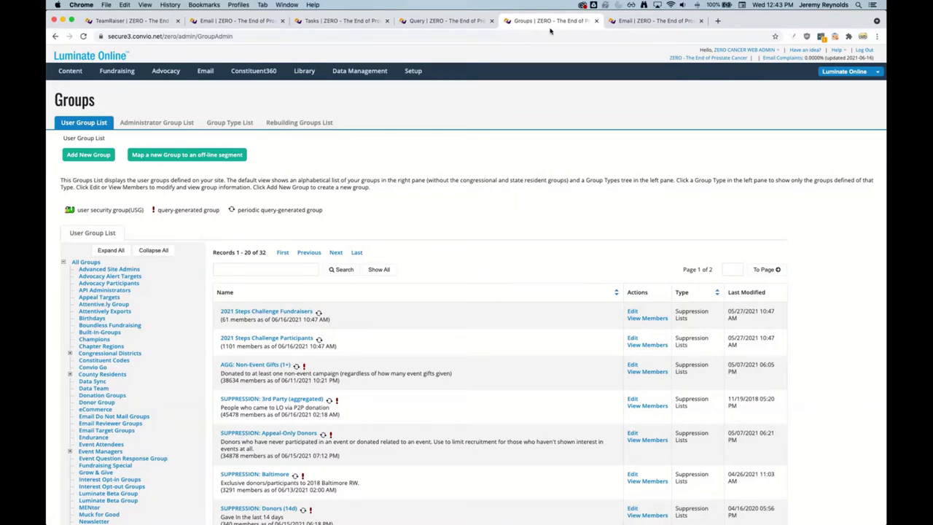
Step: Open the Tasks area and bring up the task types available for creating a new task
left_click(363, 26)
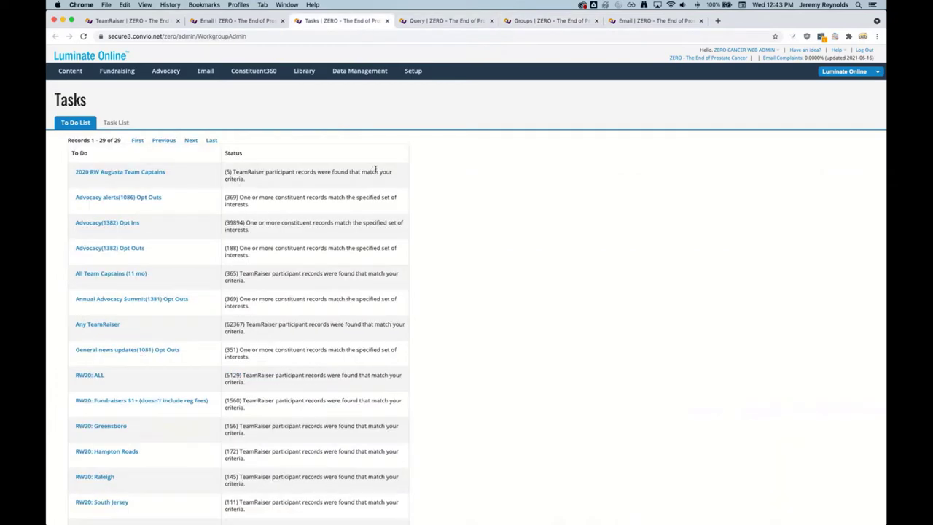
left_click(117, 123)
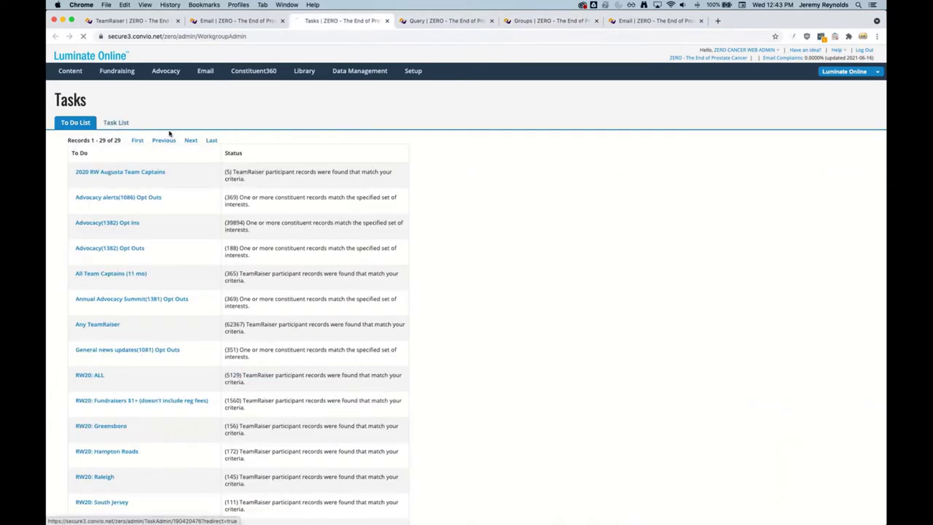
left_click(99, 139)
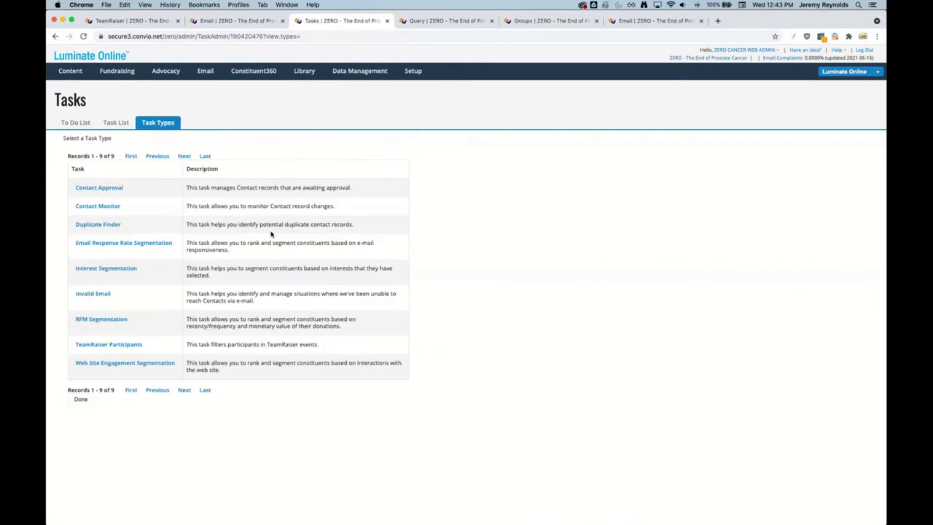
left_click_drag(280, 362, 255, 319)
left_click(336, 324)
Step: Open a new TeamRaiser Participants task, review its selection criteria including donations raised, and return to the task types
left_click(119, 344)
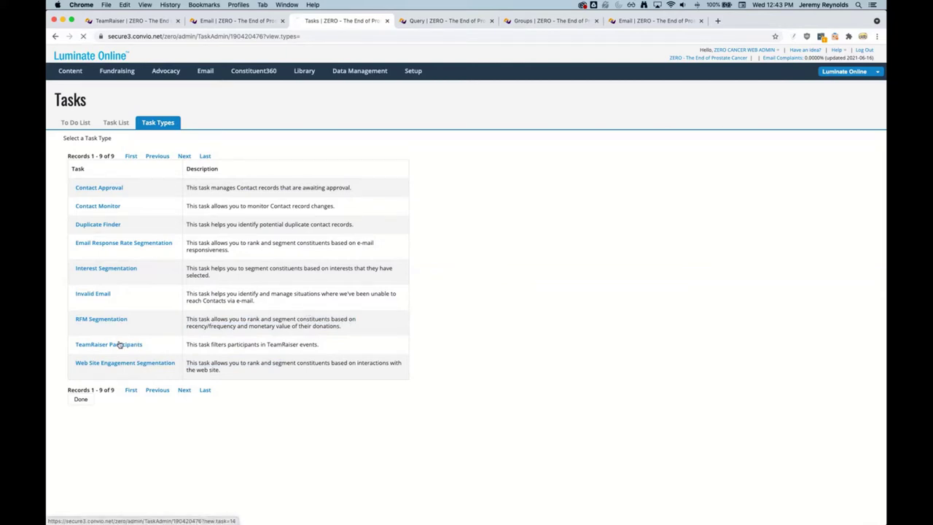
scroll(444, 294, "down", 5)
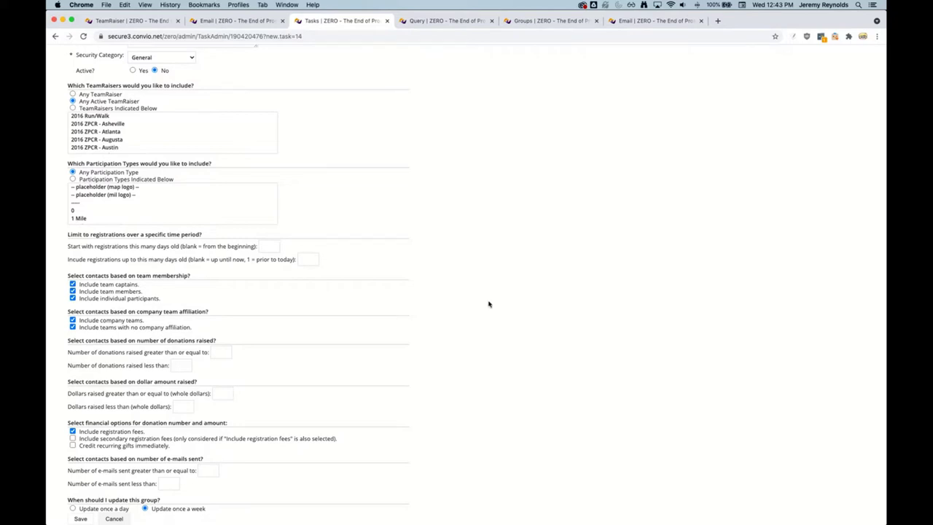
scroll(481, 302, "up", 3)
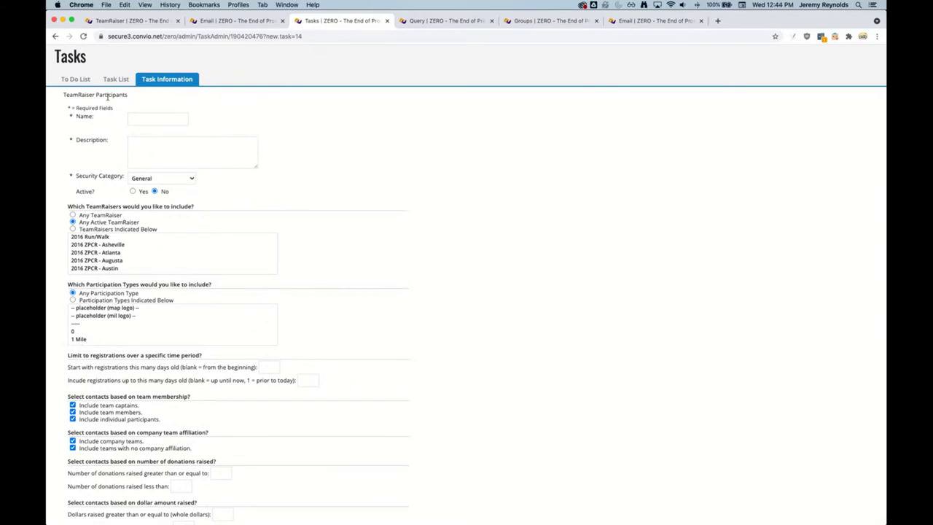
scroll(190, 226, "down", 5)
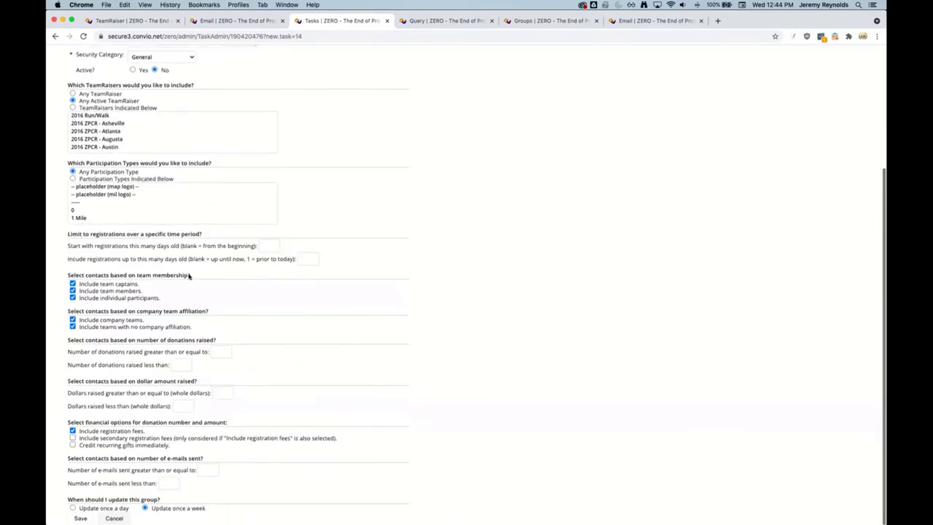
left_click(222, 352)
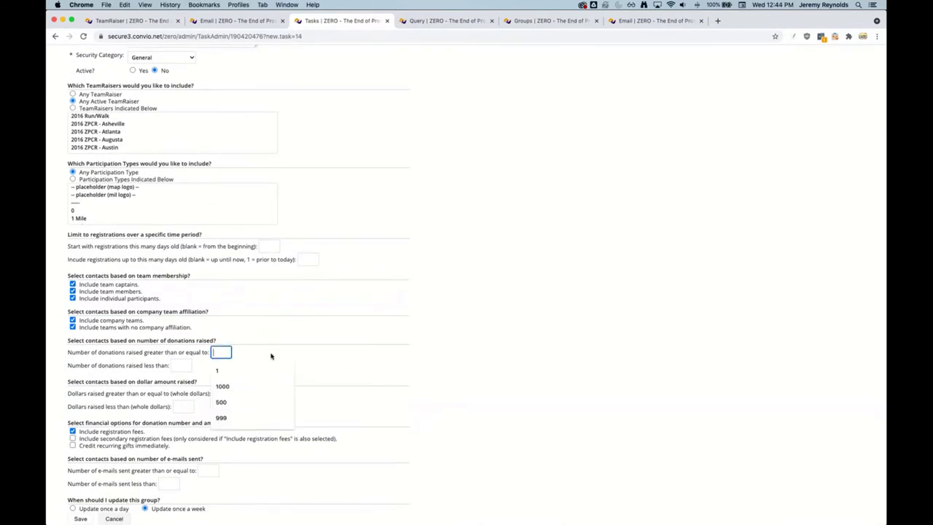
left_click(258, 373)
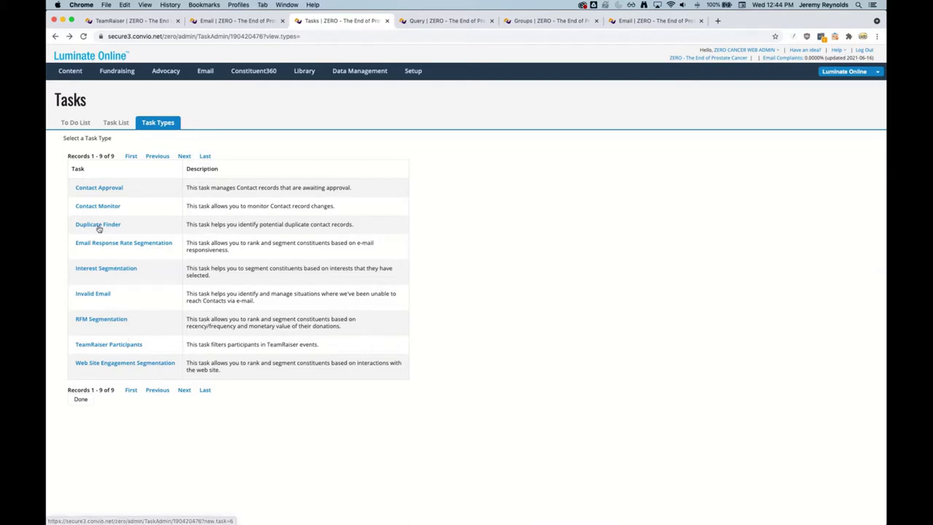
Step: Open a new Web Site Engagement Segmentation task and review its engagement factor, interaction types and weights
left_click(125, 362)
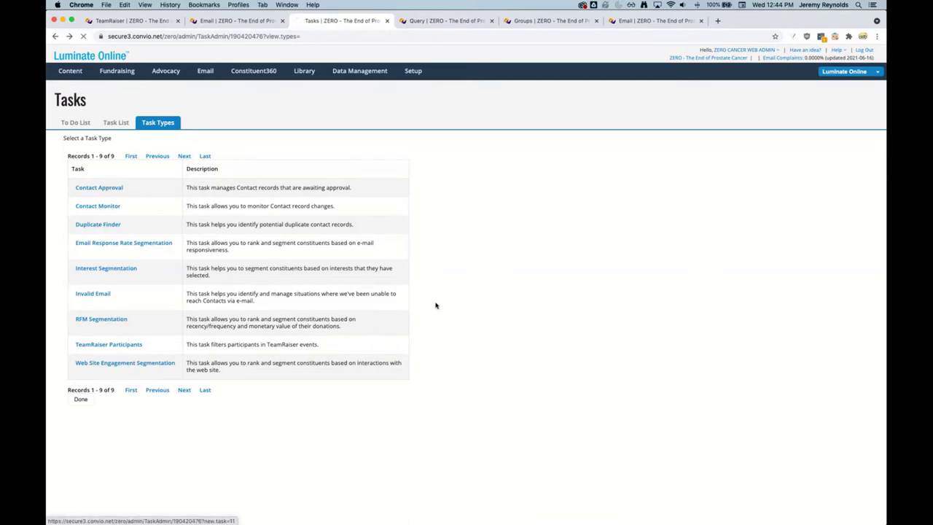
scroll(428, 304, "down", 1)
scroll(219, 299, "up", 1)
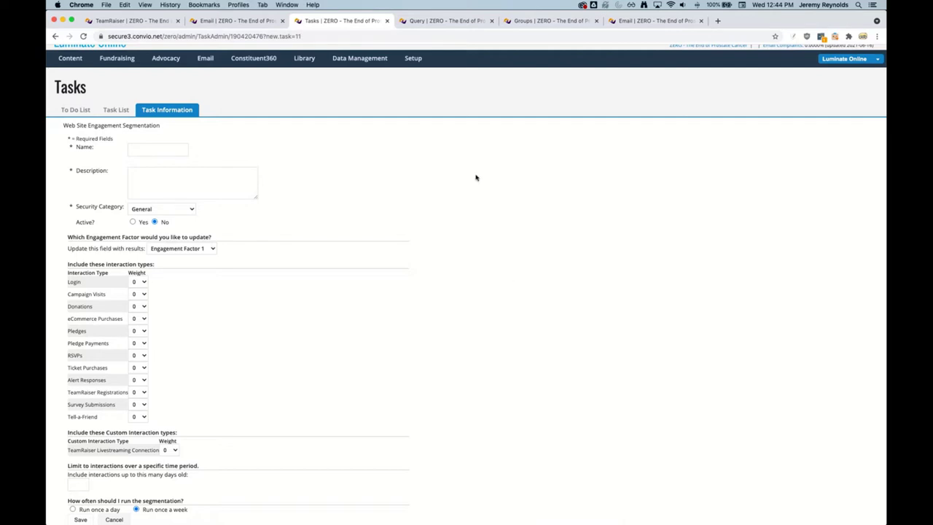
Step: Open the constituent's profile in a separate tab and find the engagement and suppression factors in the transaction details
mouse_move(416, 64)
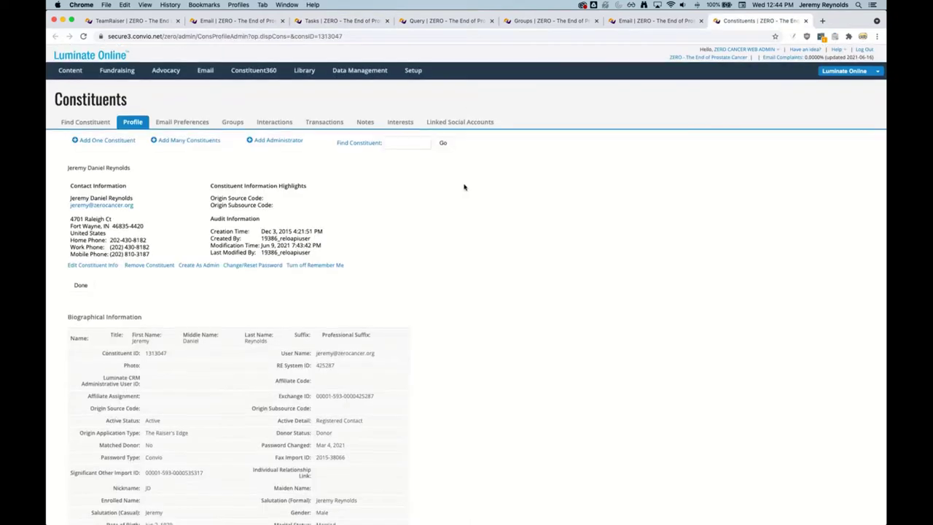
scroll(460, 198, "down", 3)
scroll(462, 200, "down", 20)
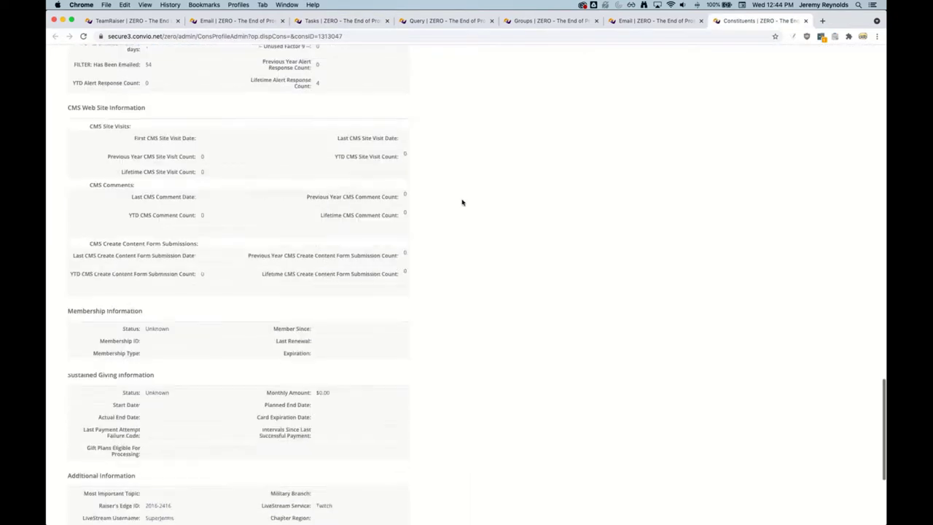
scroll(408, 371, "up", 15)
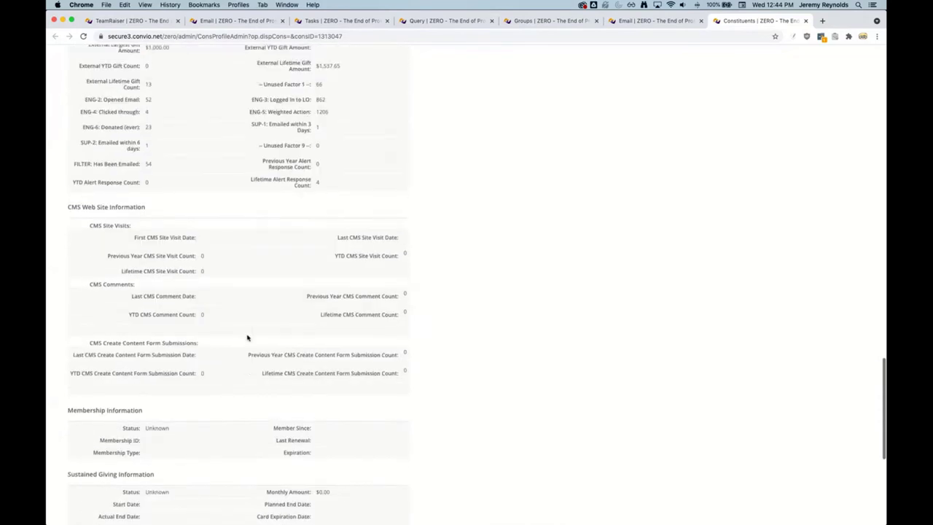
left_click_drag(376, 377, 402, 337)
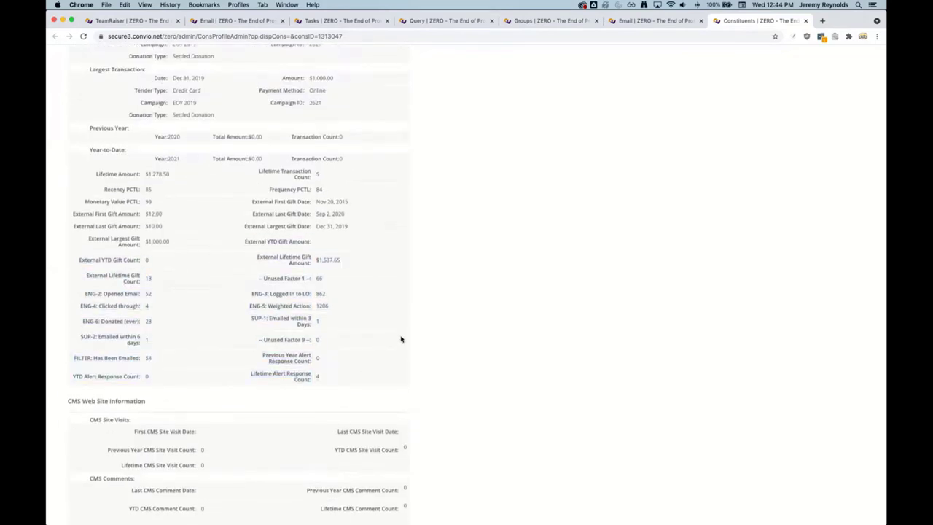
key("super+equal")
key("super+equal")
key("super+equal")
key("super+equal")
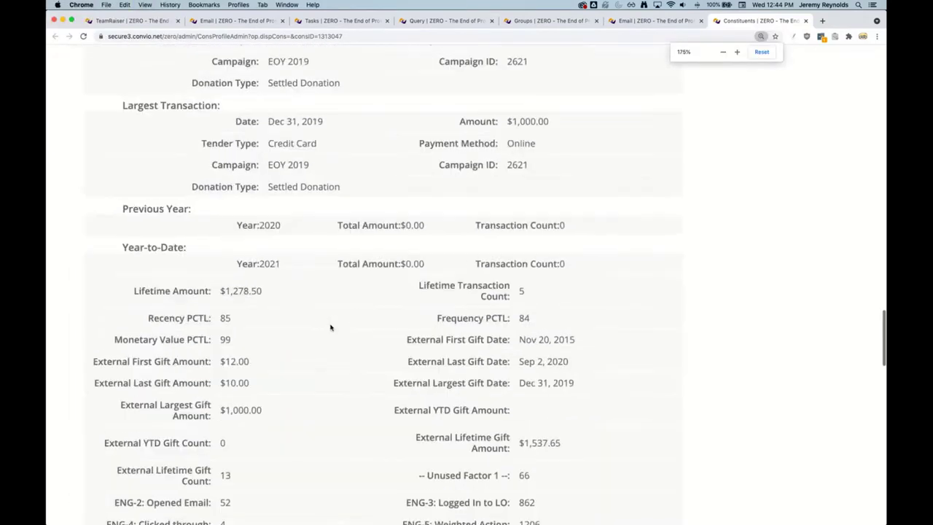
scroll(335, 334, "down", 6)
scroll(335, 328, "up", 1)
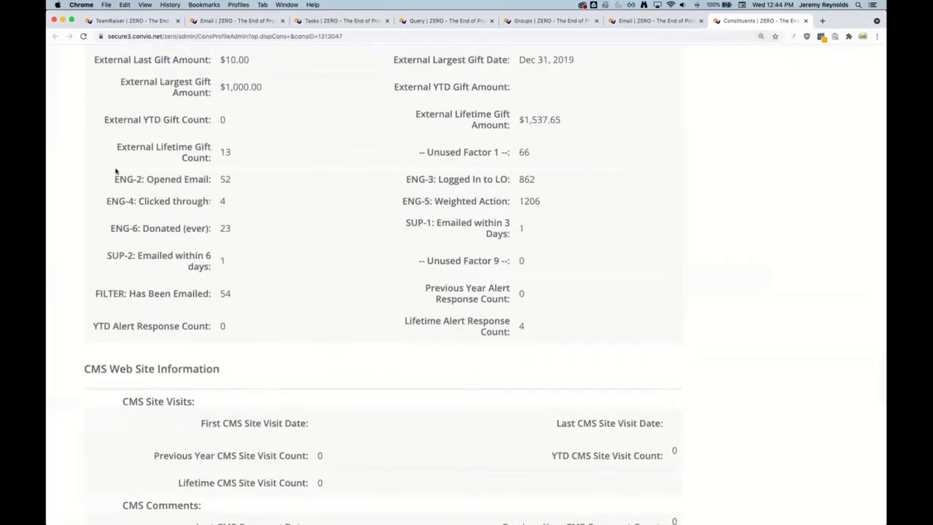
Step: Highlight the factor fields from ENG-2: Opened Email through Lifetime Alert Response Count, and ENG-2: Opened Email on its own
left_click_drag(114, 175, 610, 329)
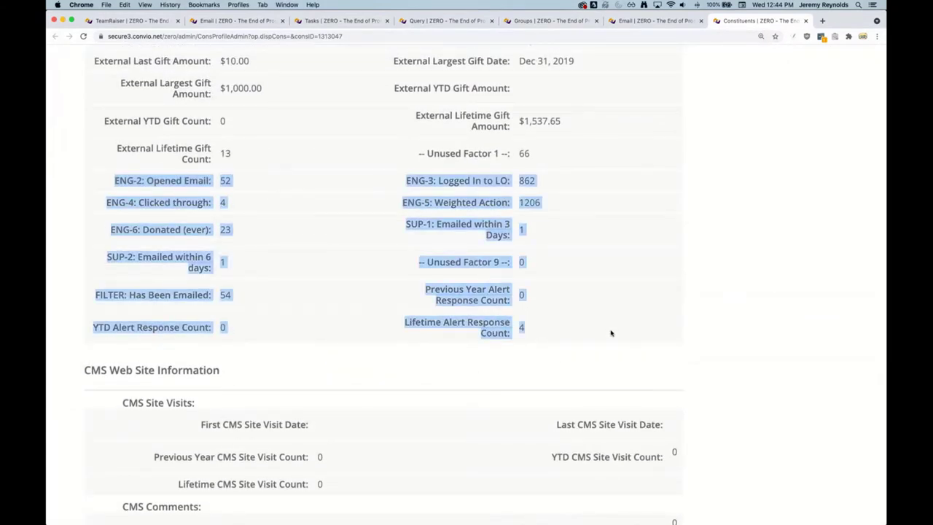
left_click(269, 263)
triple_click(175, 182)
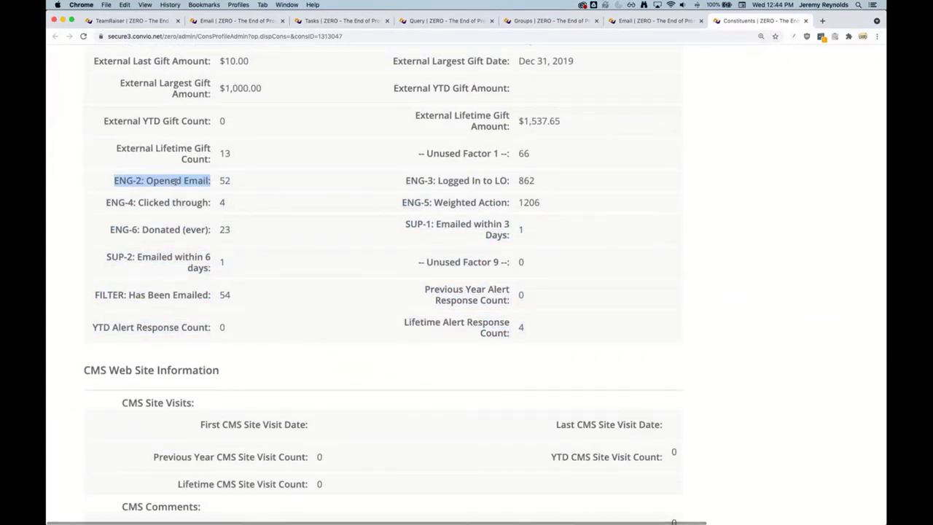
left_click(371, 219)
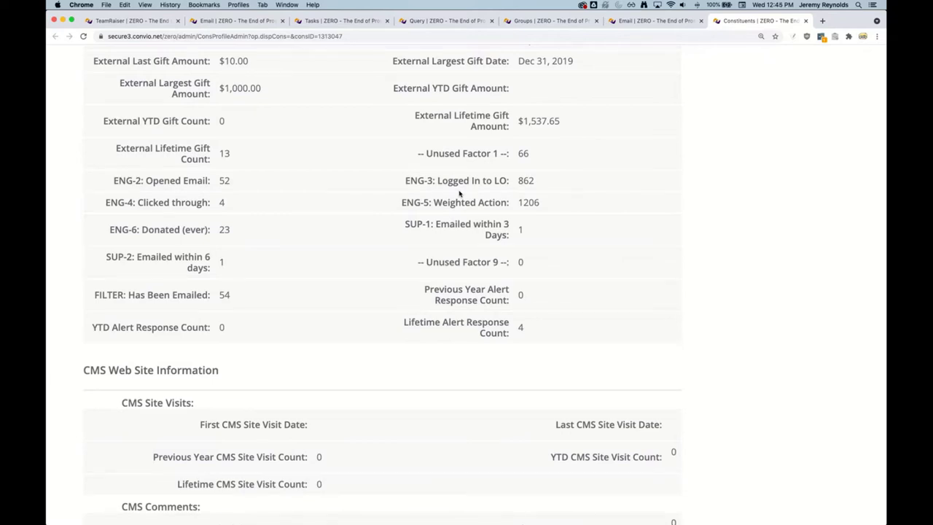
Step: Compare the constituent's Opened Email and Clicked through scores, and examine the ENG-2 to ENG-5 engagement factors together
left_click_drag(110, 182, 235, 211)
left_click(235, 211)
double_click(225, 181)
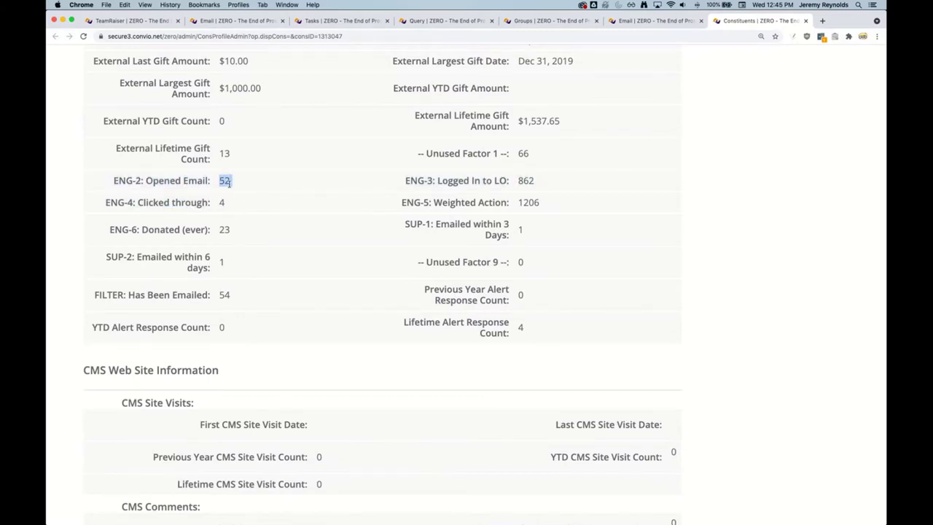
triple_click(171, 204)
left_click_drag(219, 203, 352, 203)
left_click(340, 202)
double_click(224, 180)
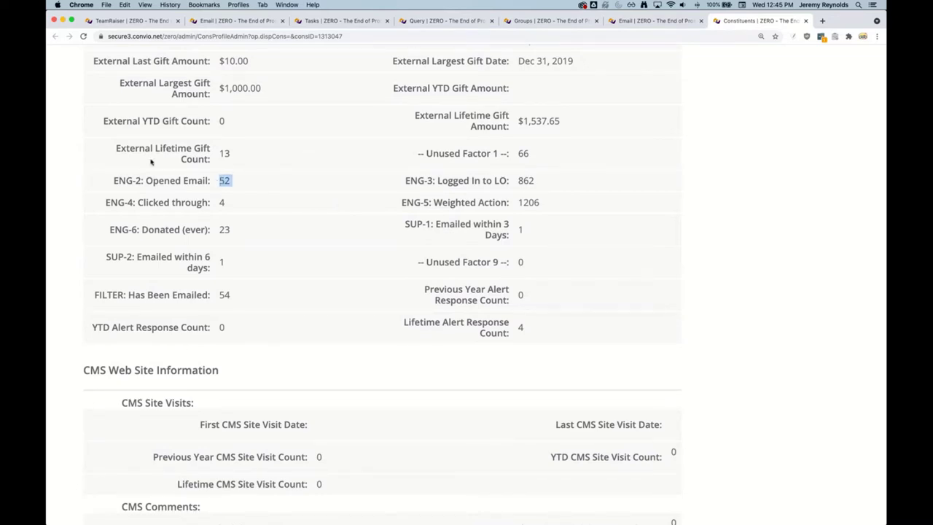
left_click(222, 203)
left_click_drag(115, 177, 522, 227)
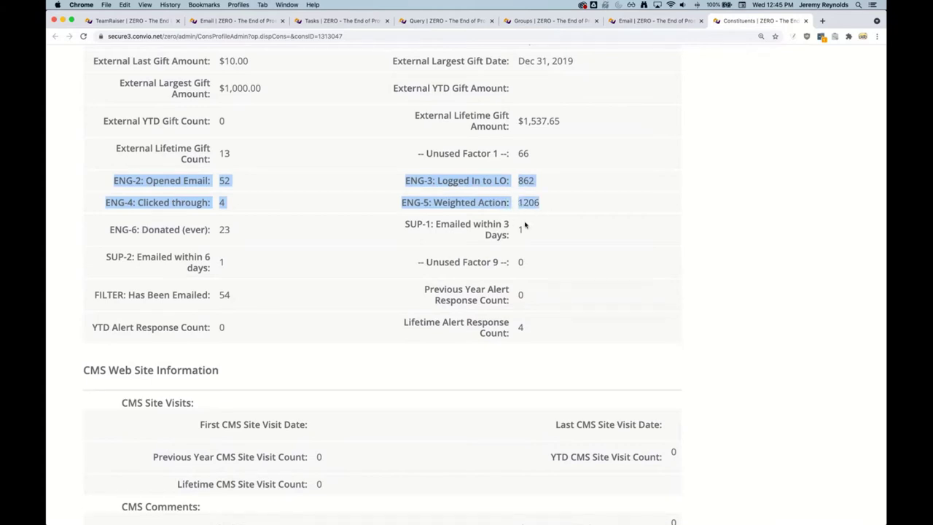
left_click(525, 226)
scroll(524, 225, "up", 1)
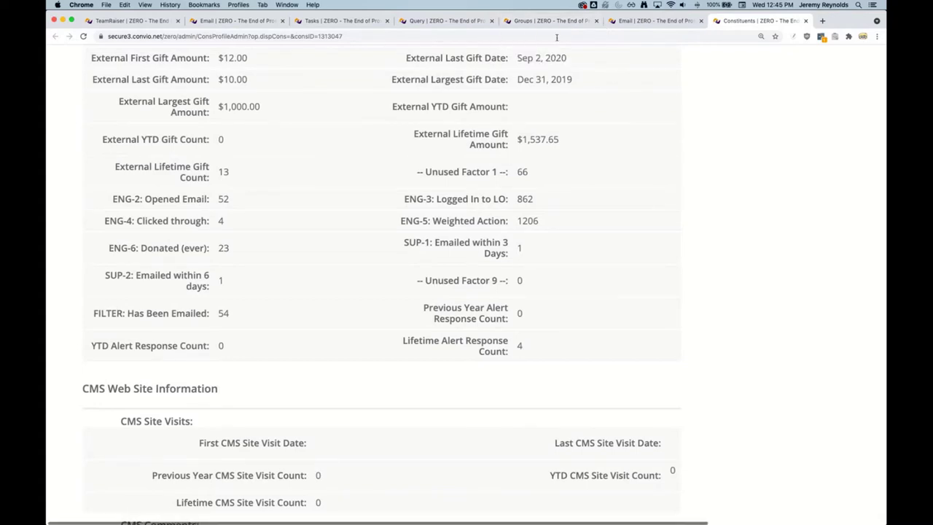
Step: Review the suppression groups in the user group list, including the donor groups split by days since the last gift
left_click(547, 30)
scroll(473, 235, "down", 9)
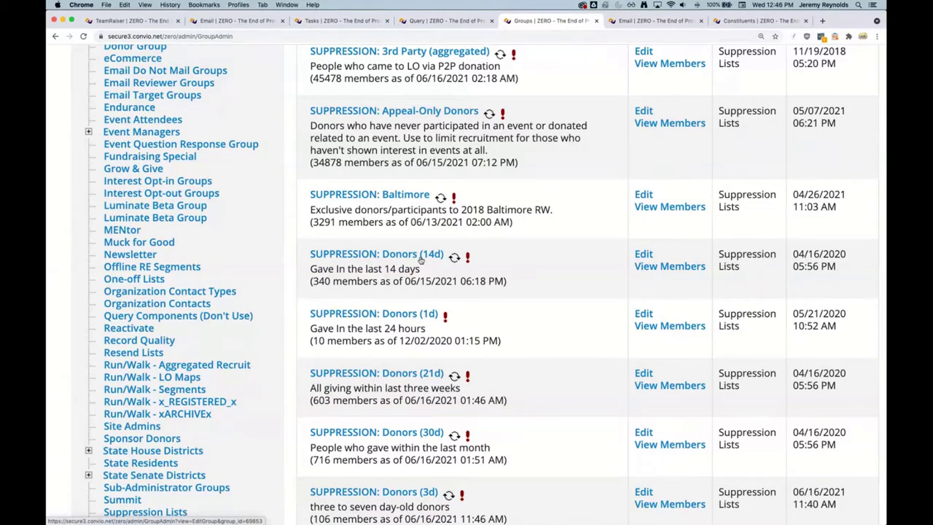
scroll(420, 260, "down", 2)
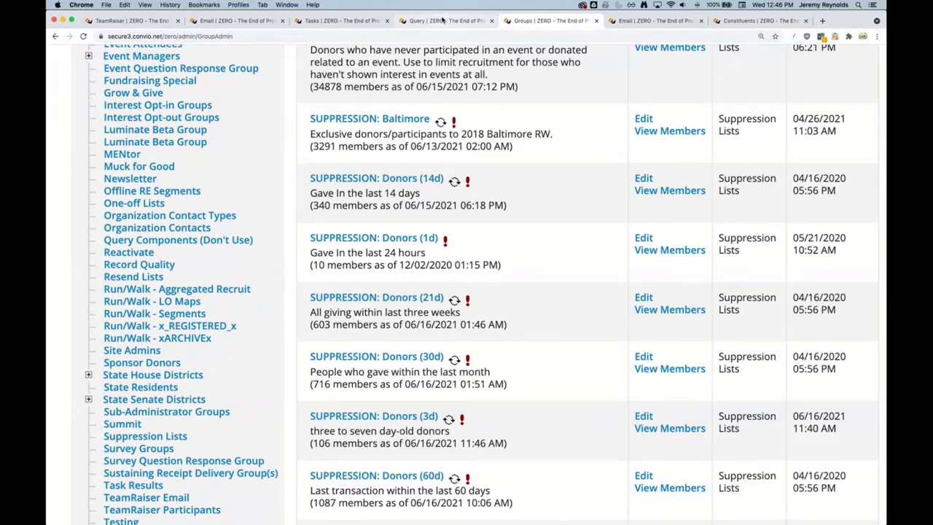
left_click(443, 20)
left_click(554, 25)
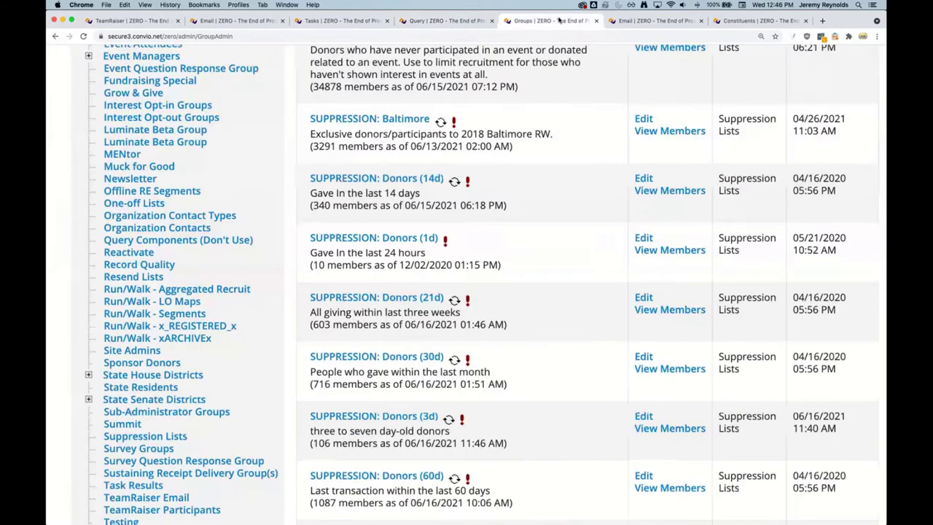
Step: Open the SUPPRESSION: Donors (3d) group and bring up its associated query for editing
left_click(644, 416)
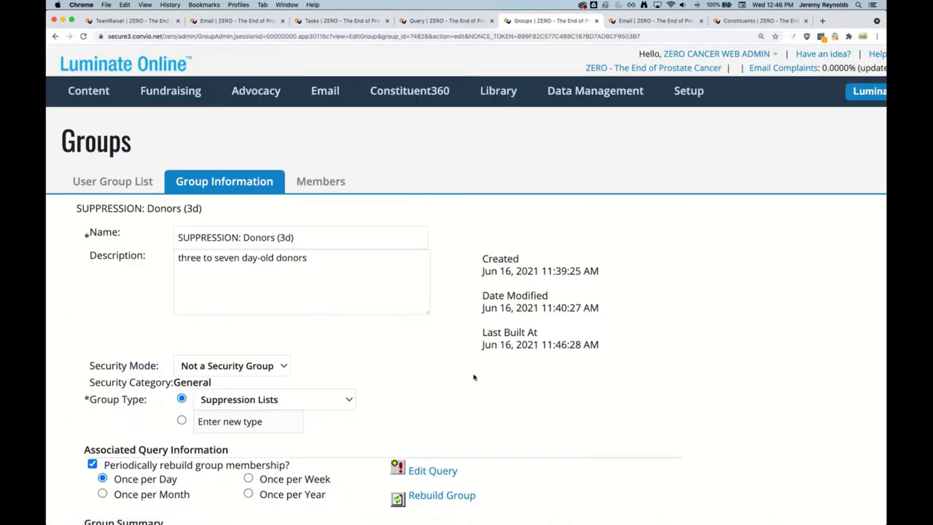
scroll(467, 364, "down", 3)
left_click(433, 335)
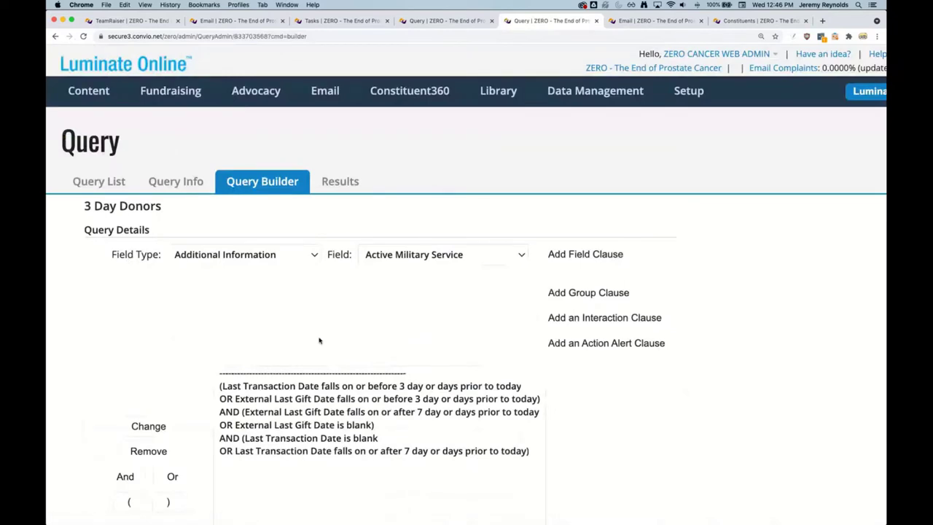
Step: Look through the query's available field types and the fields offered under Additional Information, keeping the current selections
scroll(208, 173, "down", 2)
left_click(223, 182)
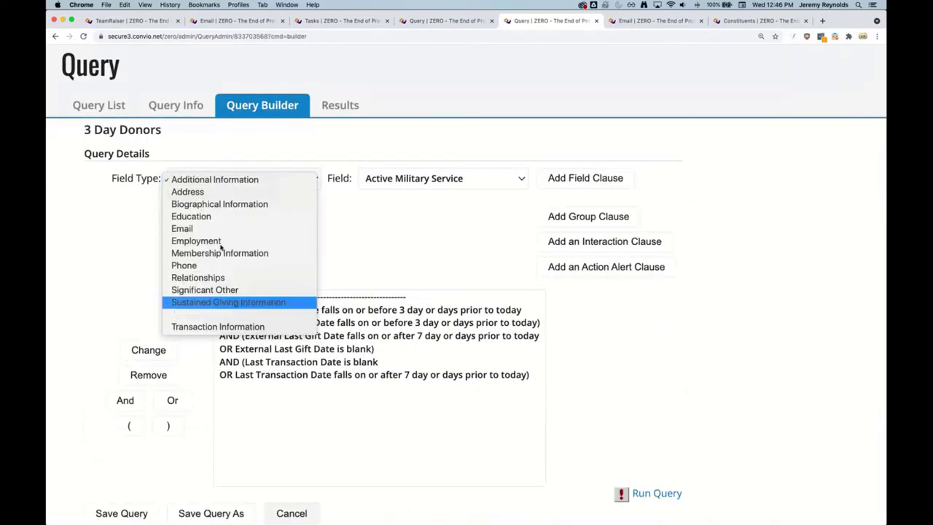
left_click(385, 237)
left_click(510, 178)
left_click(669, 372)
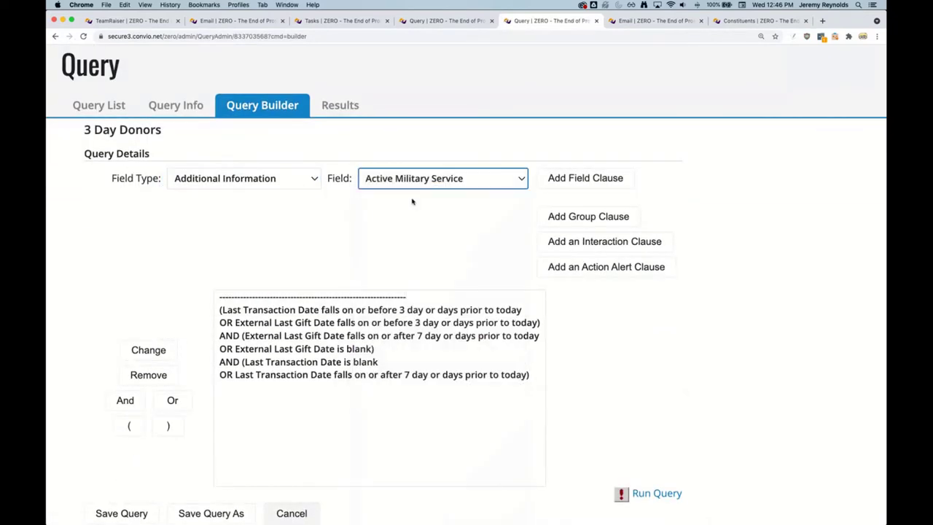
left_click(420, 184)
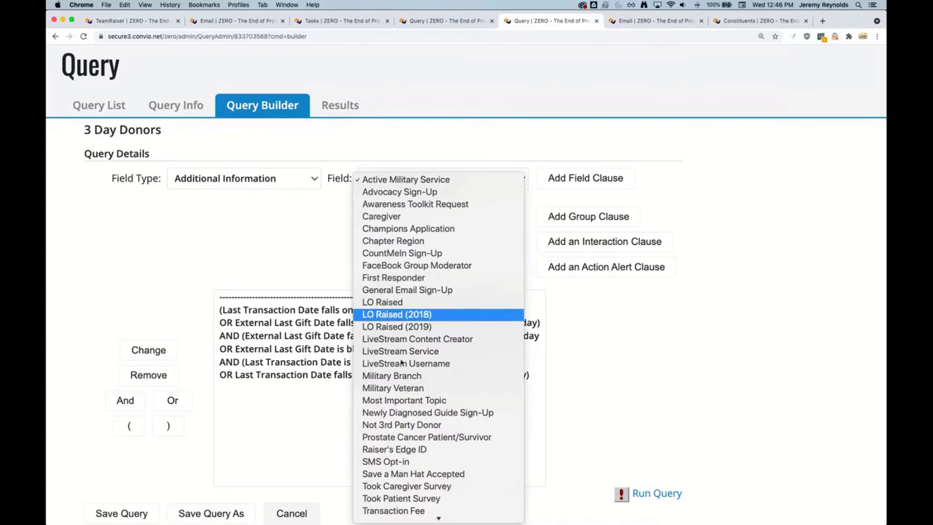
left_click(635, 329)
Step: Examine the 3 Day Donors query clauses on Last Transaction Date and External Last Gift Date
left_click(376, 322)
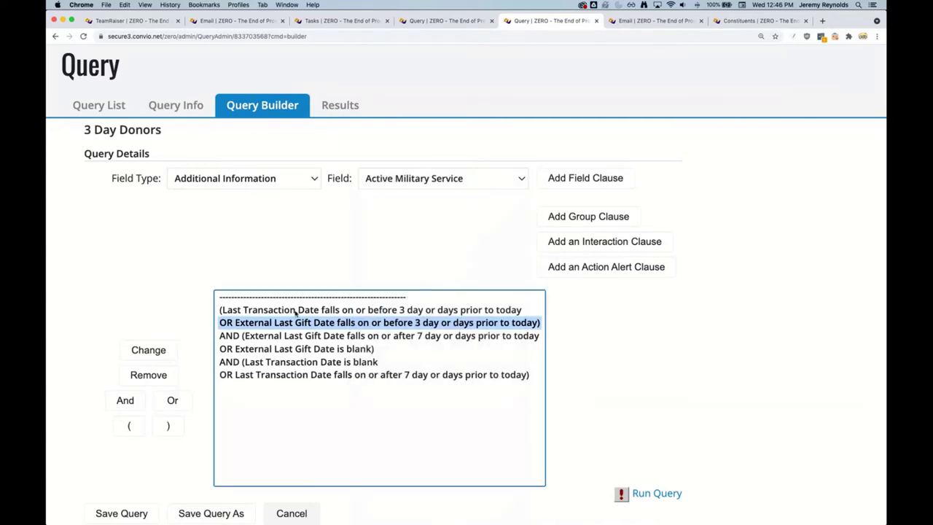
left_click(294, 348)
left_click_drag(296, 362, 301, 376)
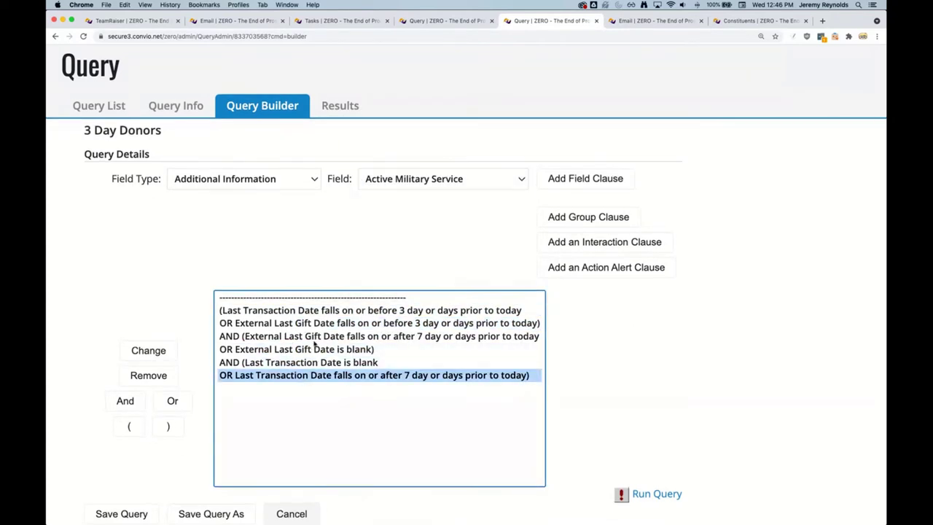
left_click_drag(314, 339, 331, 322)
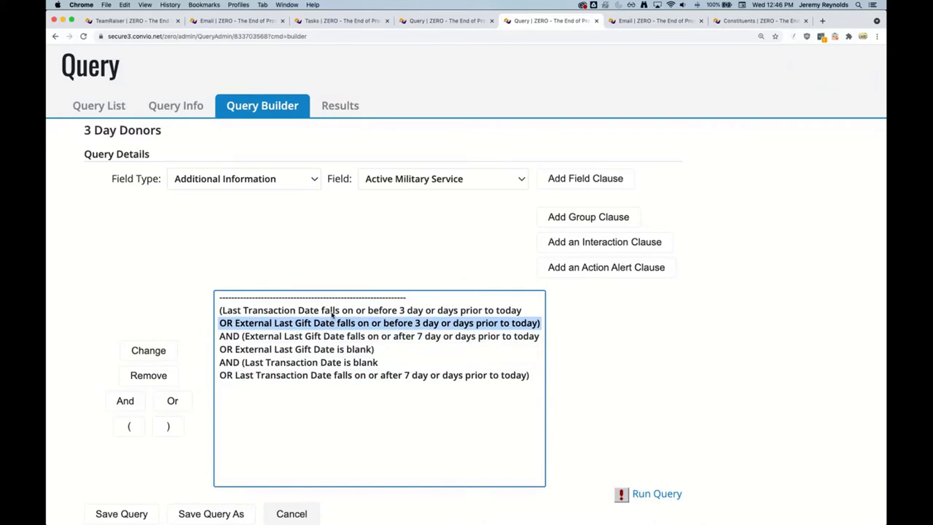
Step: Bring up a group clause for the 3 Day Donors query and view its membership options without adding it
left_click(572, 216)
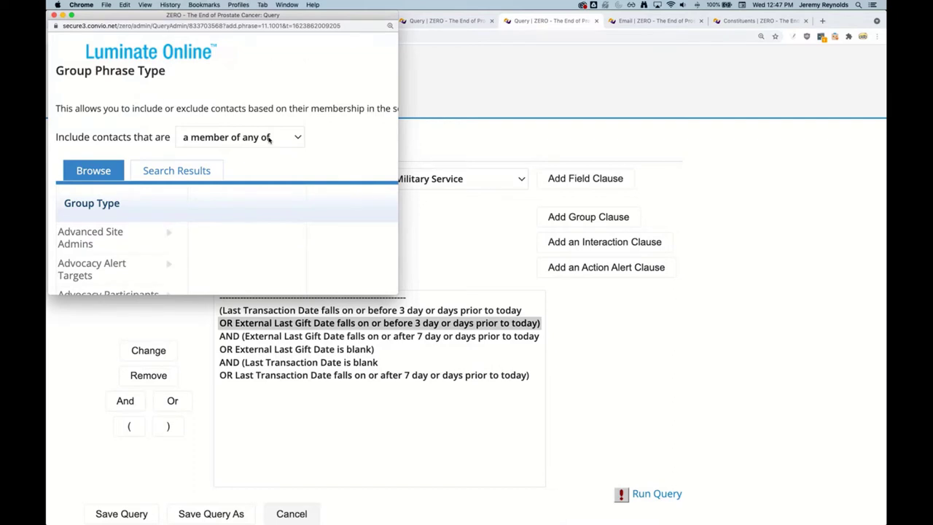
left_click(508, 79)
Step: Preview the Team ZERO - PC2 Donate stationery from the stationery list, and close the preview
left_click(233, 20)
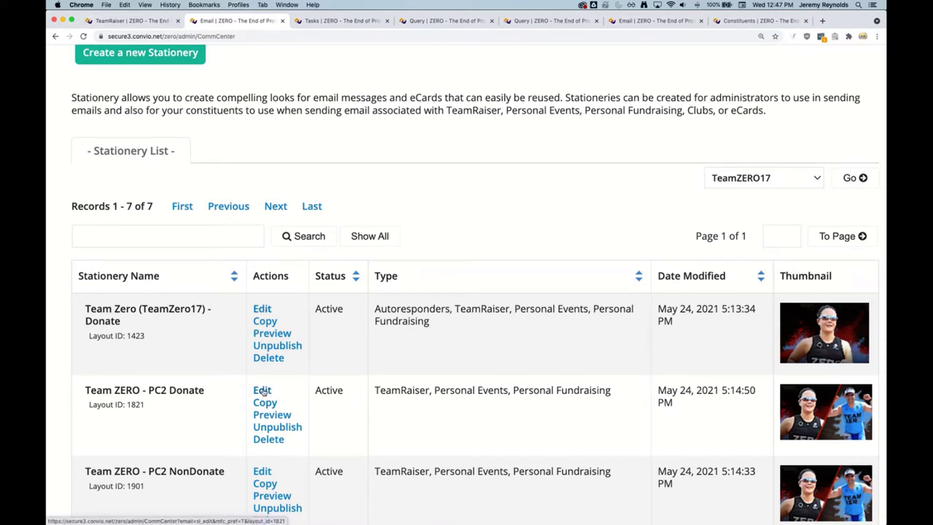
left_click(273, 415)
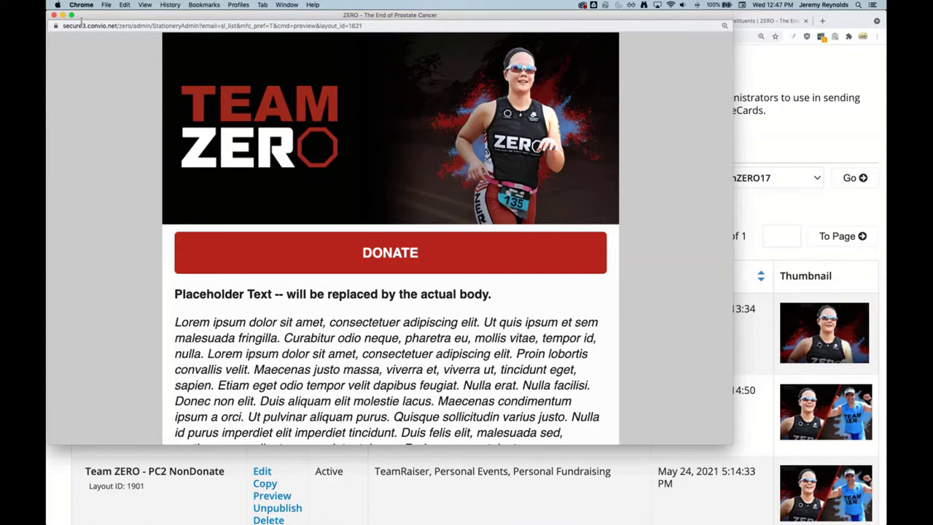
left_click(53, 14)
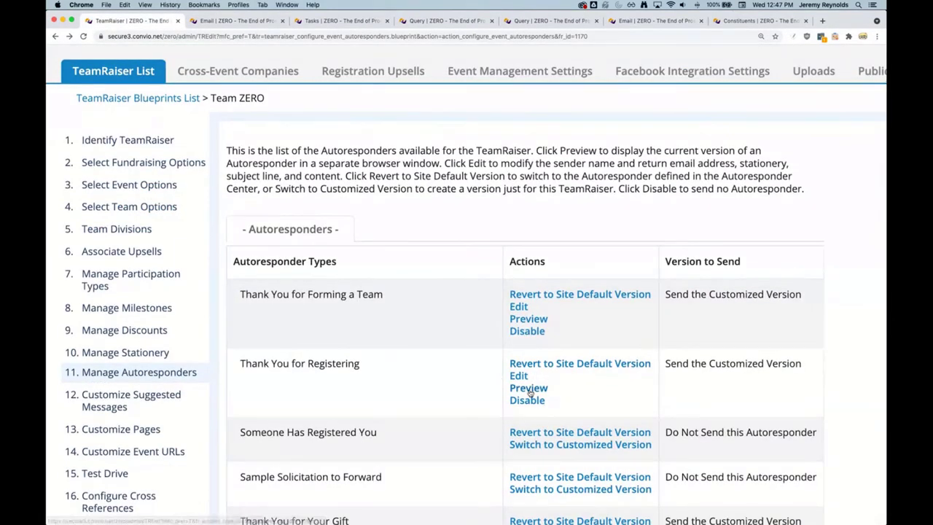
Step: Preview the Thank You for Registering autoresponder in an enlarged window and examine the conditional code under the Team ZERO logo
left_click(530, 390)
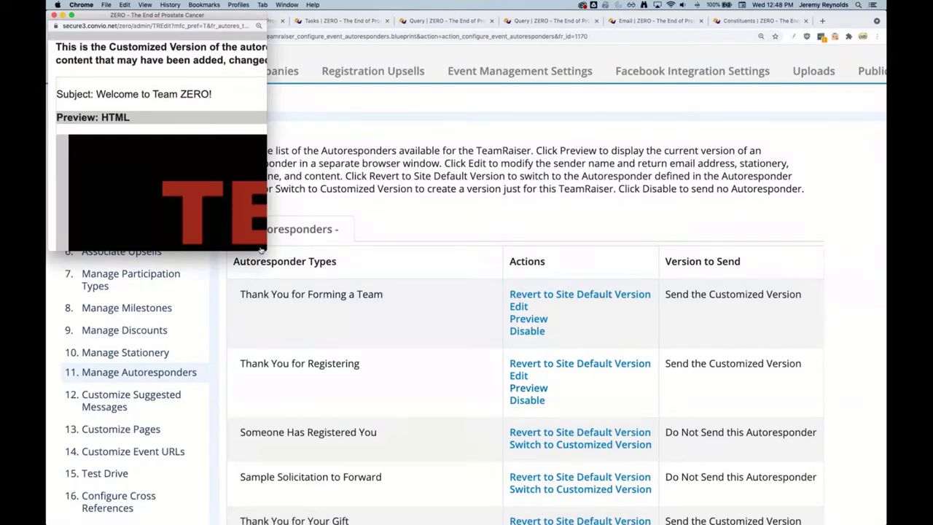
left_click_drag(262, 248, 853, 473)
scroll(445, 318, "down", 5)
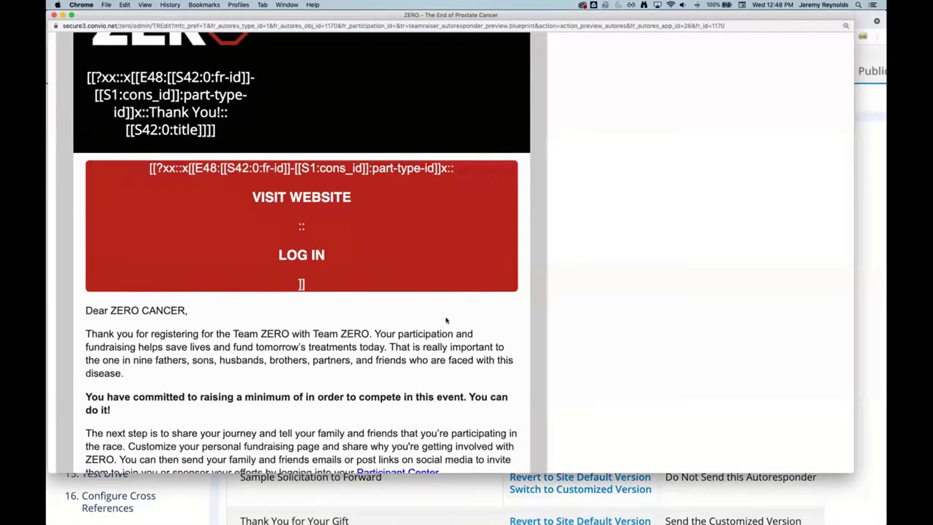
scroll(215, 247, "up", 3)
left_click_drag(86, 182, 215, 239)
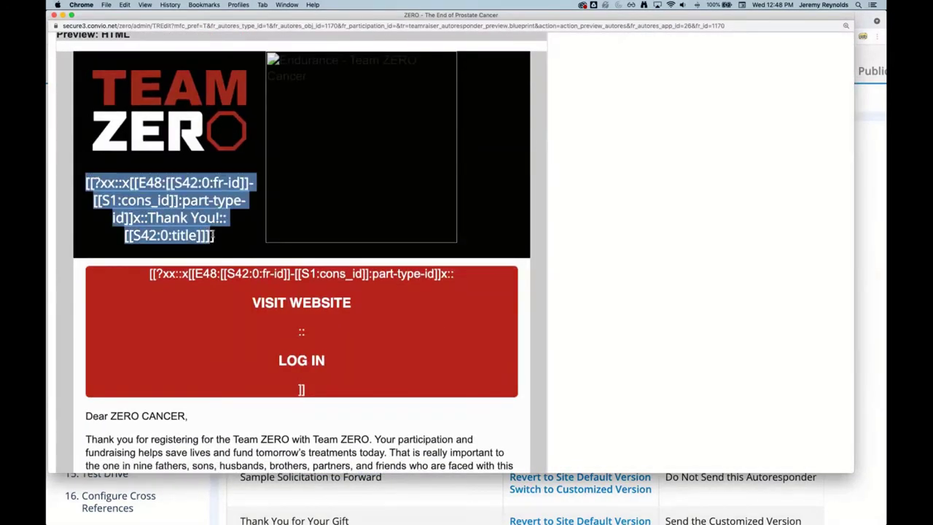
left_click(138, 188)
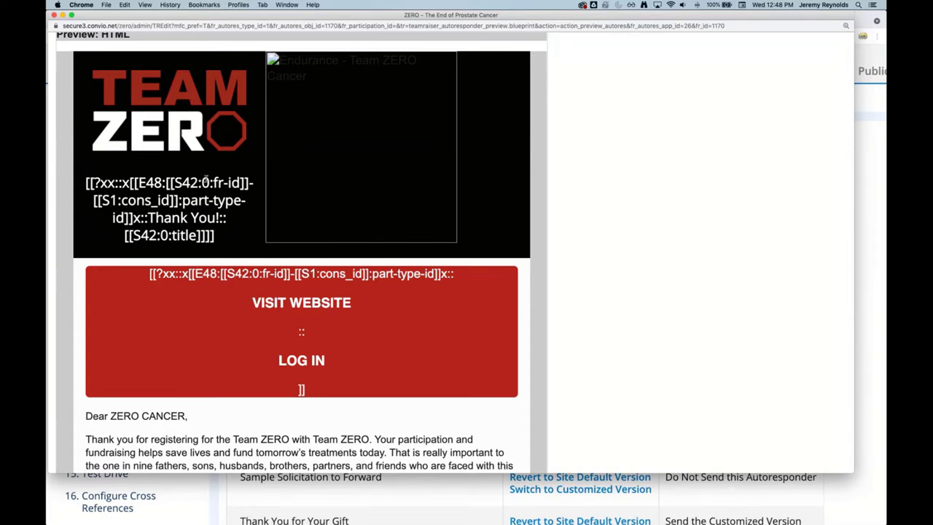
Step: Follow the VISIT WEBSITE link in the autoresponder preview, close the page it opens, and return to the preview
left_click(285, 312)
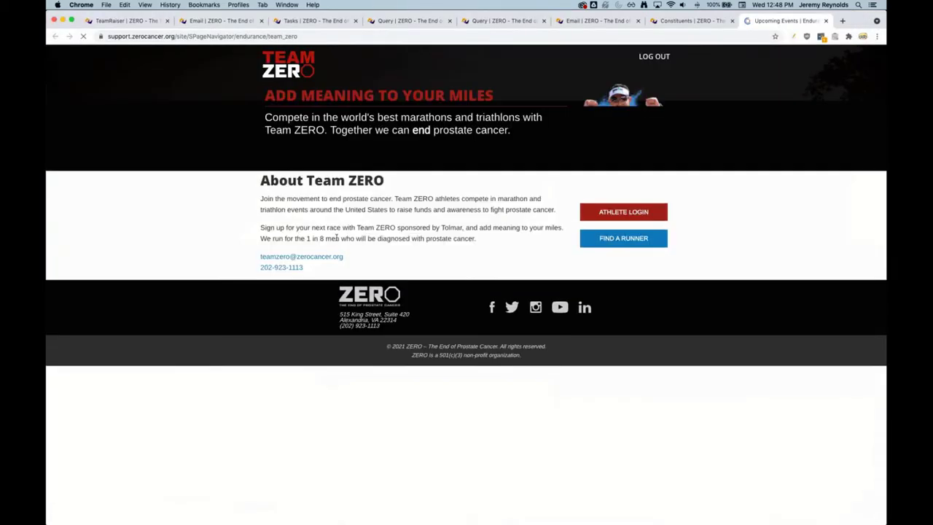
key("super+w")
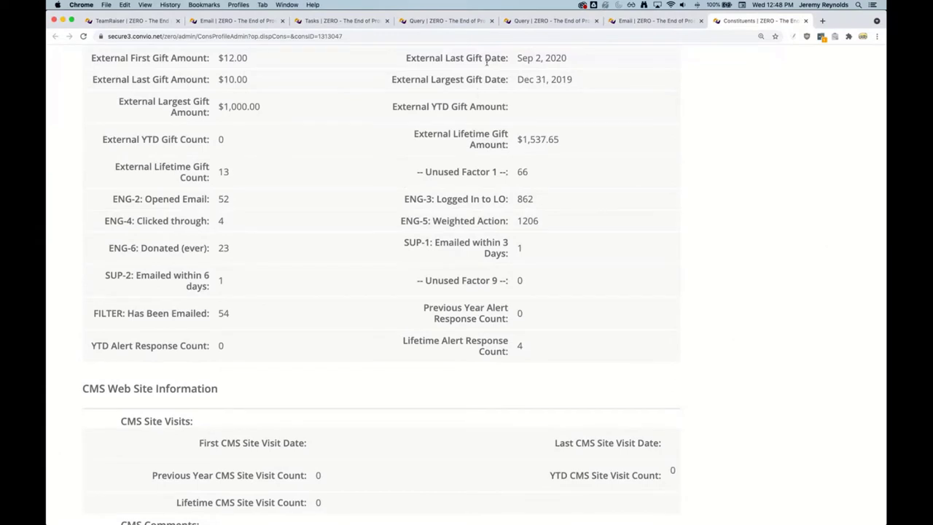
key("super+grave")
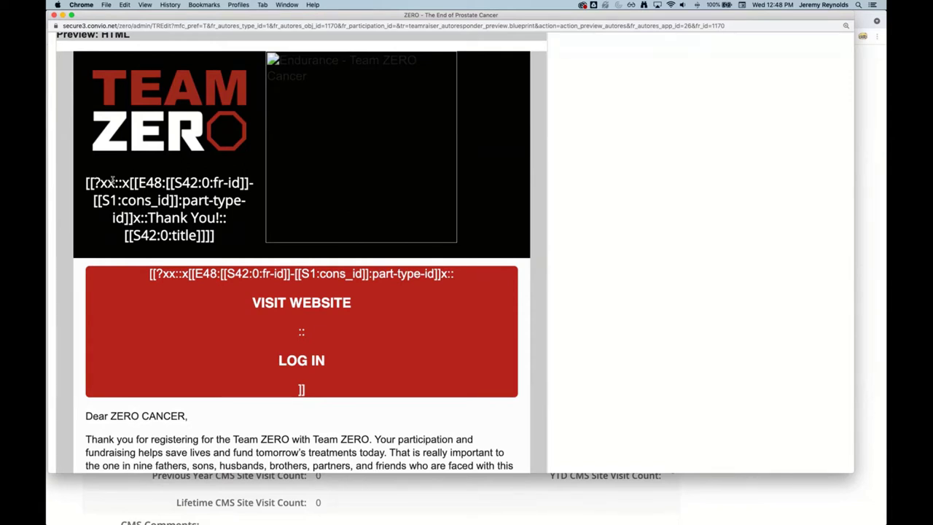
Step: Examine the nested S42:0:fr-id and S1:cons_id tags in the header's conditional code, and switch to Microsoft Teams
left_click_drag(163, 182, 251, 183)
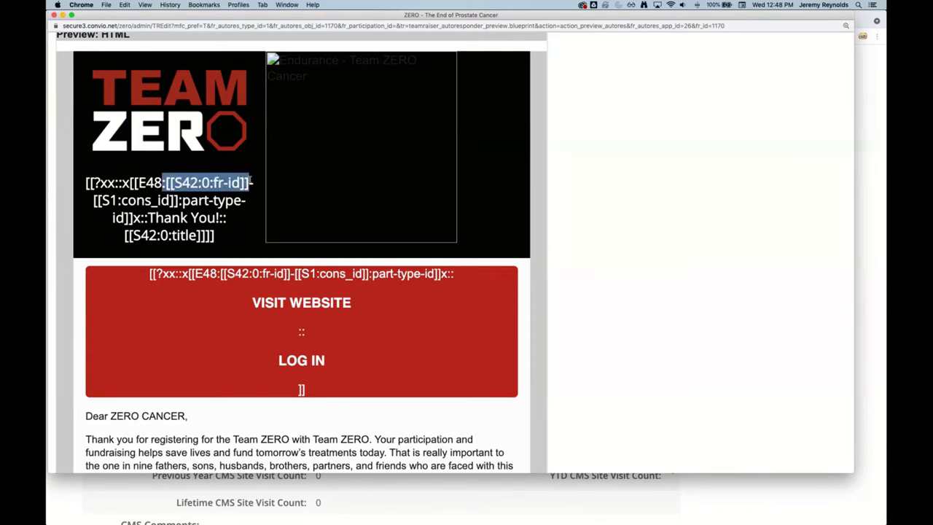
left_click_drag(181, 200, 93, 201)
left_click(164, 208)
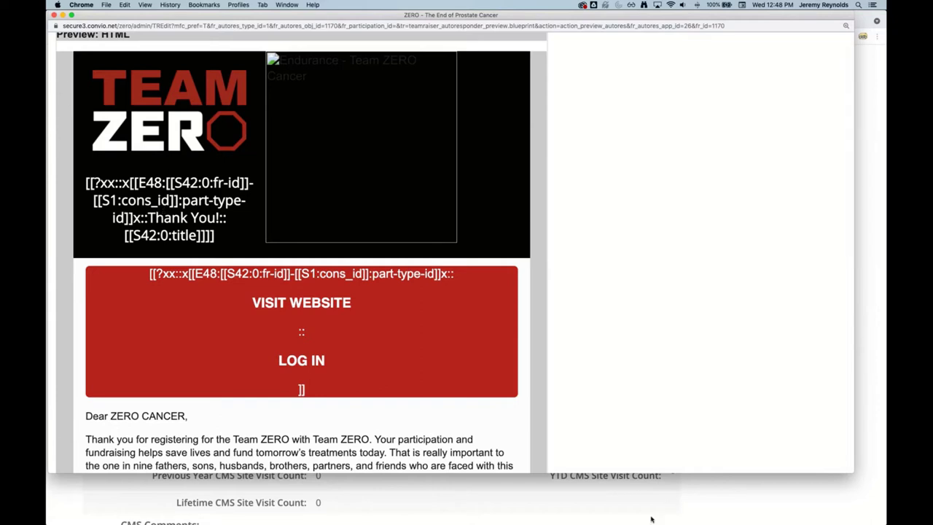
key("super+Tab")
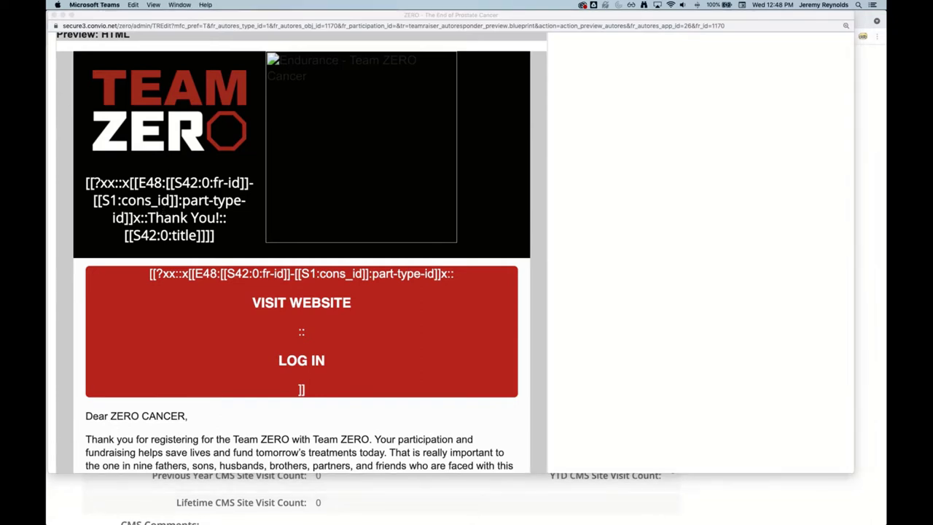
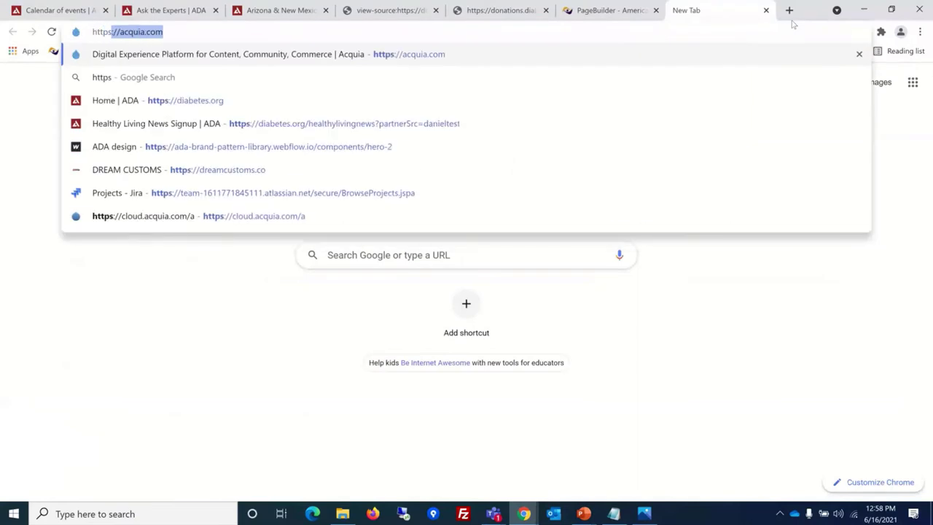
Step: Enter the donations.diabetes.org address of the OUT_Milestones_PC2_DH page with pgwrap=n and an empty fr_id, checking other open pages for an event
type(".diabetes.org")
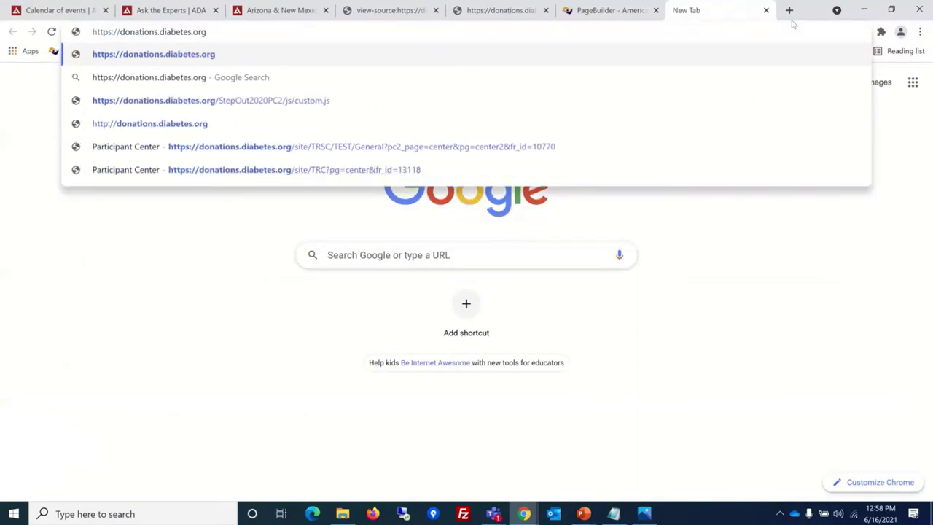
type("/site/SPageServer?pagename=OUT_Milestones_PC2_DH&pgwrap=n&fr_id=")
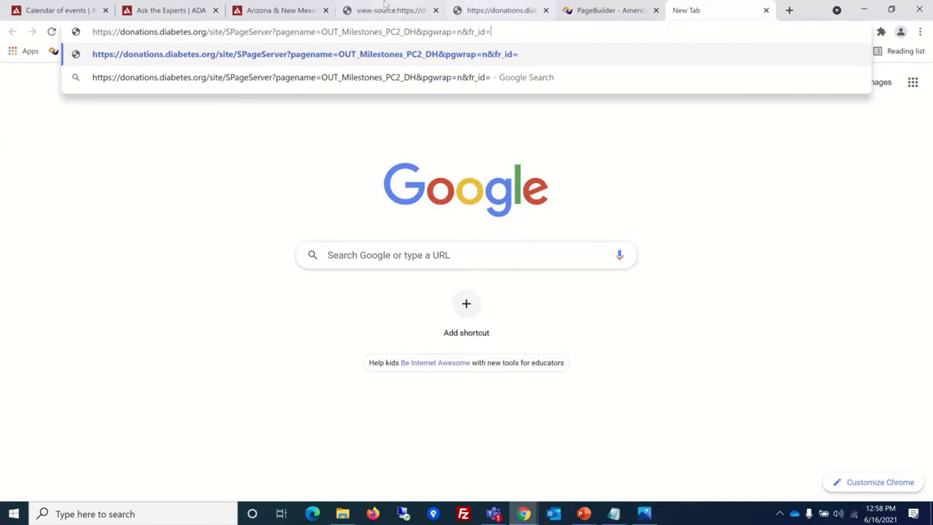
left_click(385, 5)
left_click(269, 10)
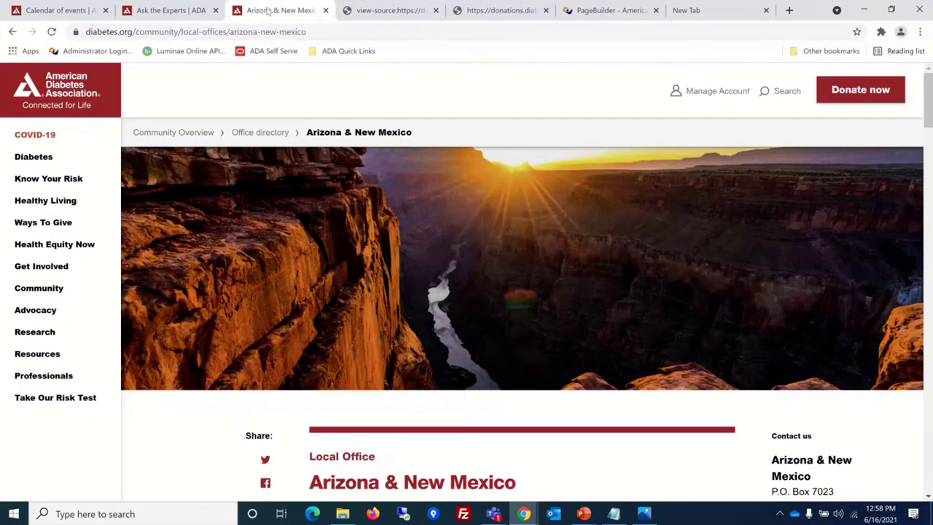
left_click(731, 15)
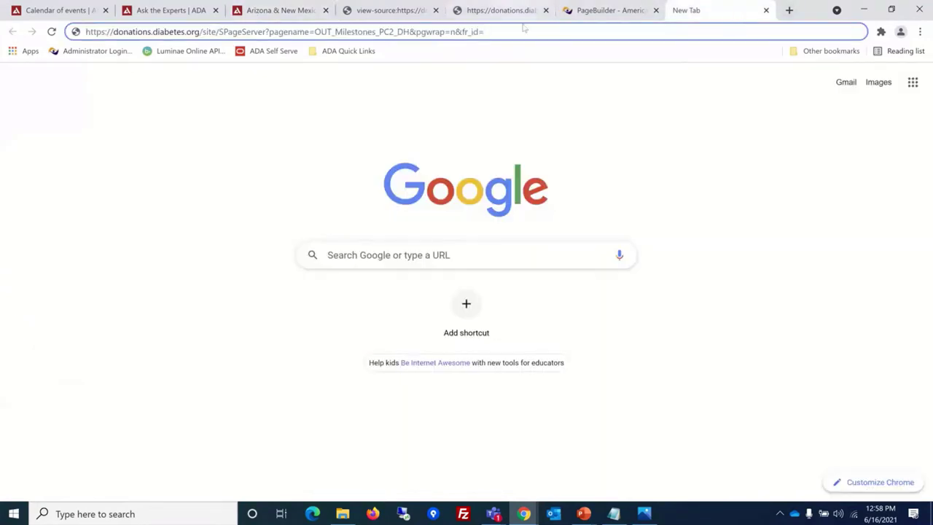
Step: Load stepout.diabetes.org in a new tab and go to the 2021 Step Out: DC/MD/NOVA event page
left_click(790, 10)
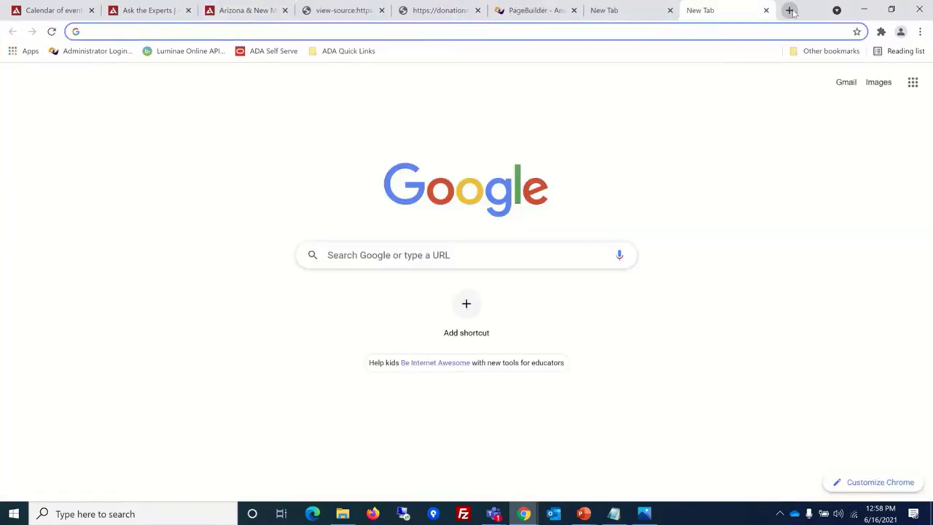
type("stepout.diabetes.org")
key("Return")
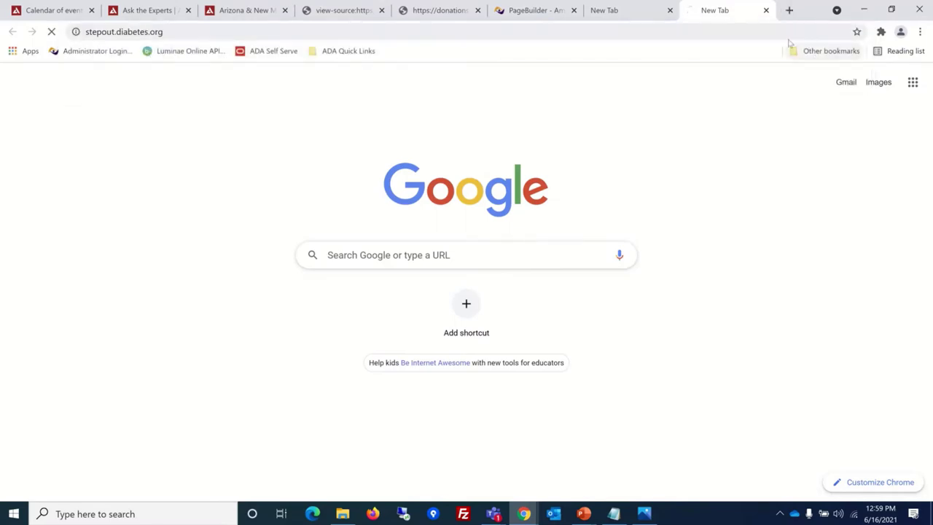
mouse_move(589, 122)
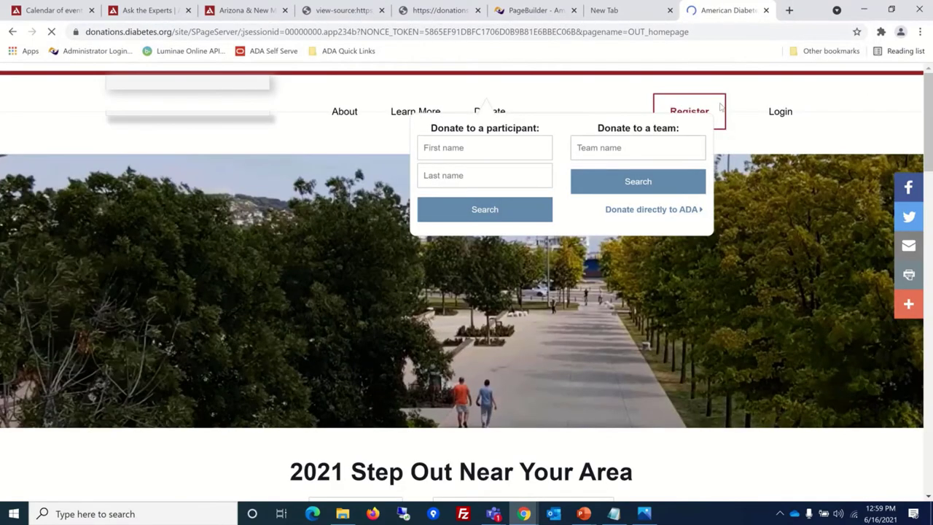
mouse_move(737, 129)
left_click(702, 214)
left_click(721, 298)
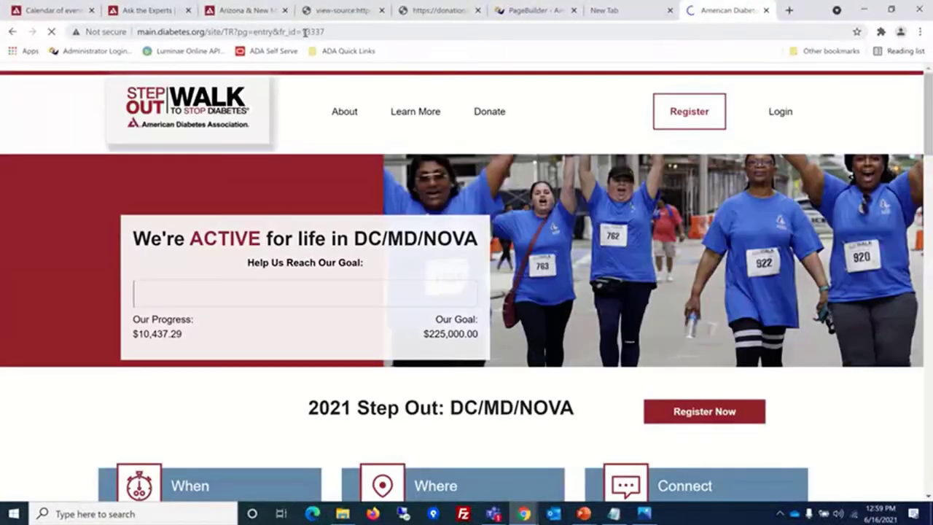
Step: Copy the DC/MD/NOVA event's fr_id 13337 into the OUT_Milestones_PC2_DH page address and load that page
double_click(313, 32)
right_click(314, 33)
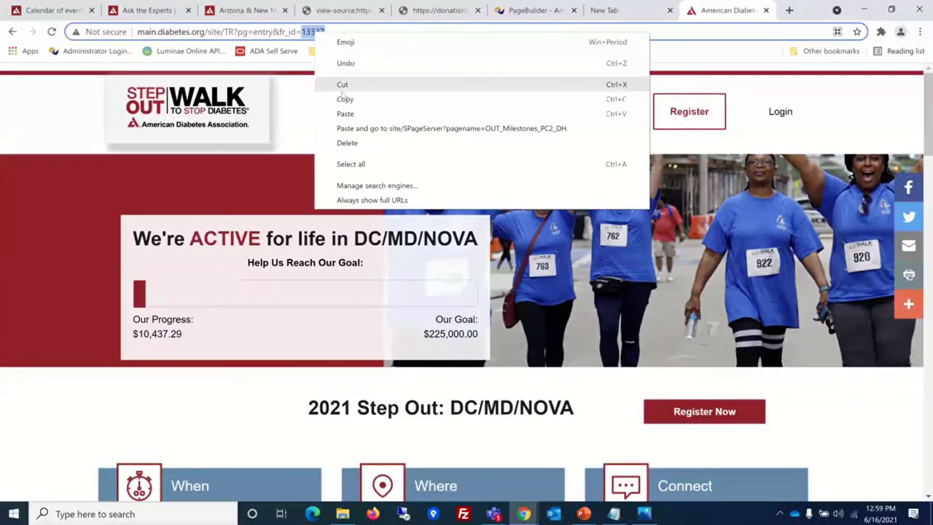
left_click(344, 97)
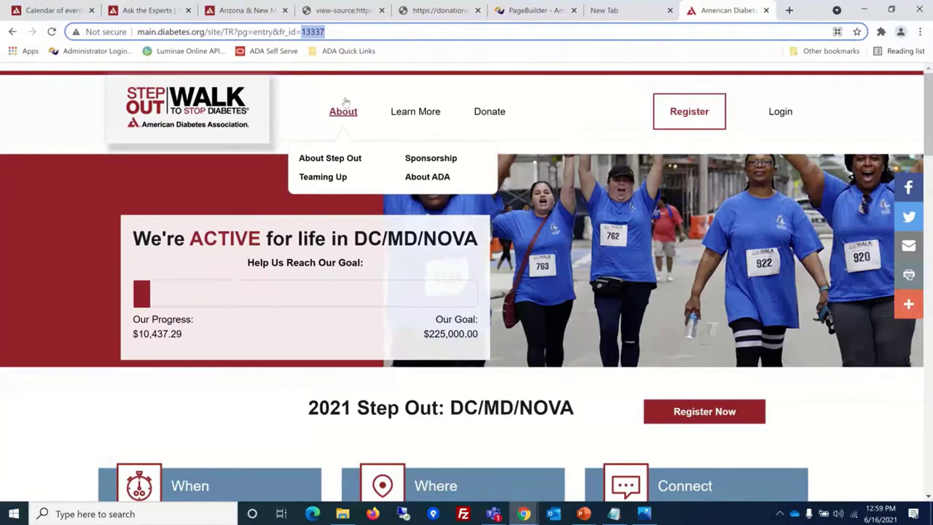
left_click(605, 11)
key("ctrl+v")
key("Return")
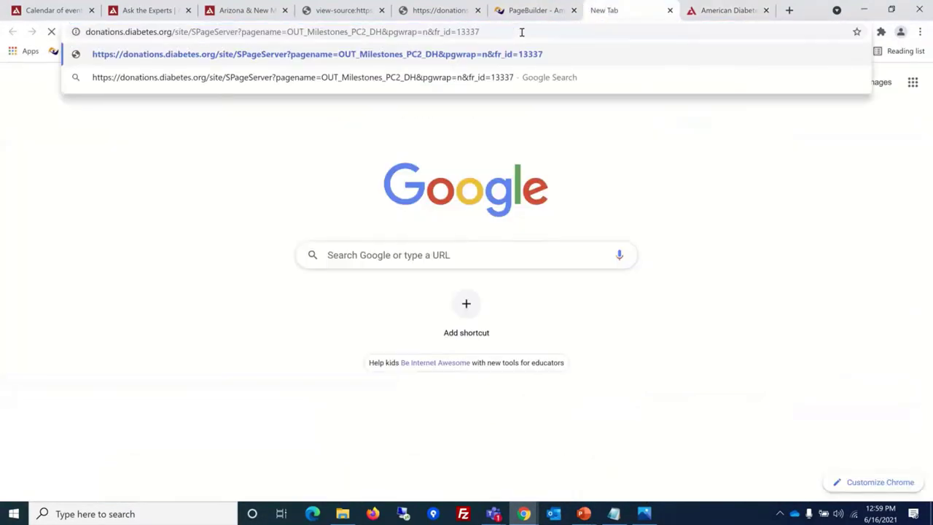
Step: View the Achievements page's source and highlight the badge code through the closing style block
right_click(429, 162)
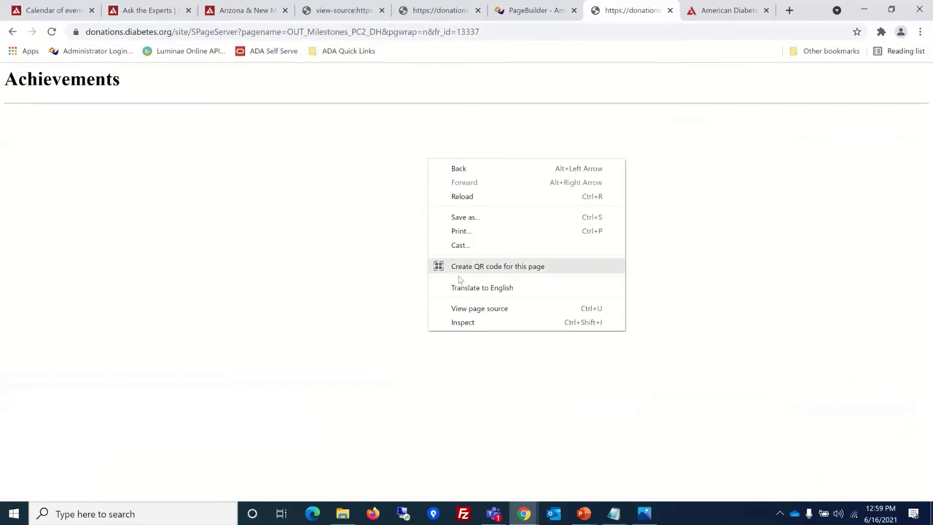
left_click(475, 309)
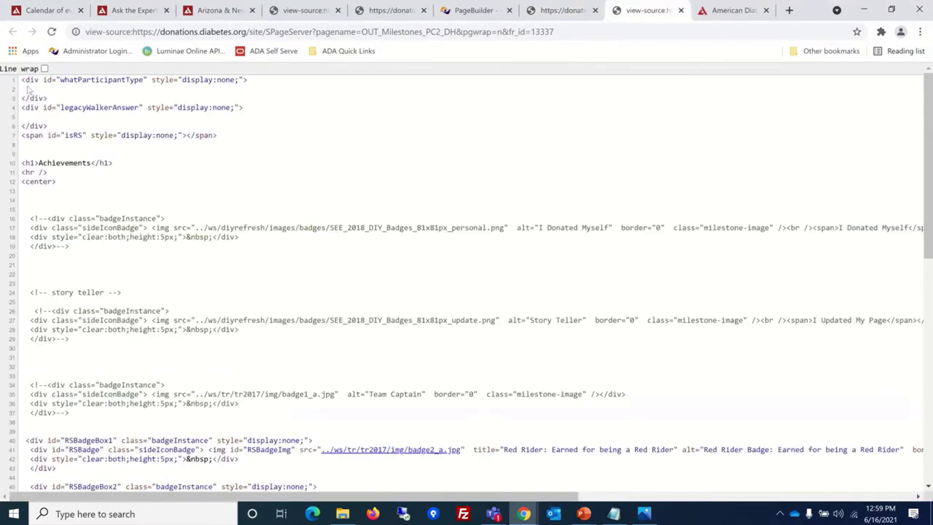
left_click_drag(21, 79, 136, 483)
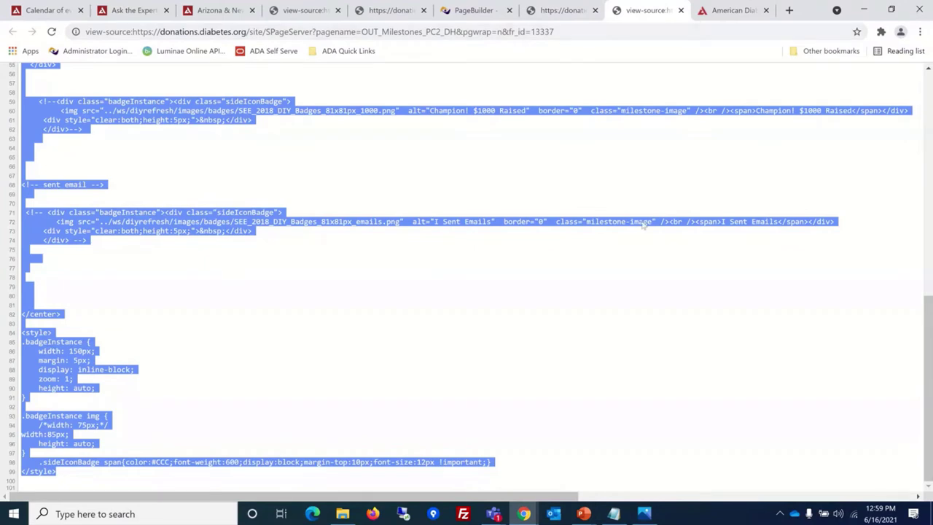
Step: Switch to the Microsoft Teams meeting and mute the microphone
left_click(493, 514)
left_click(591, 449)
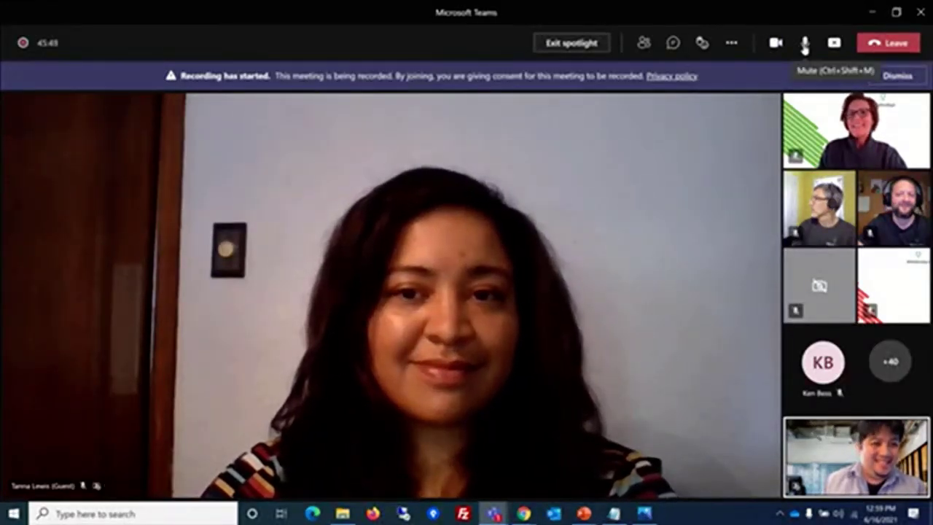
left_click(804, 45)
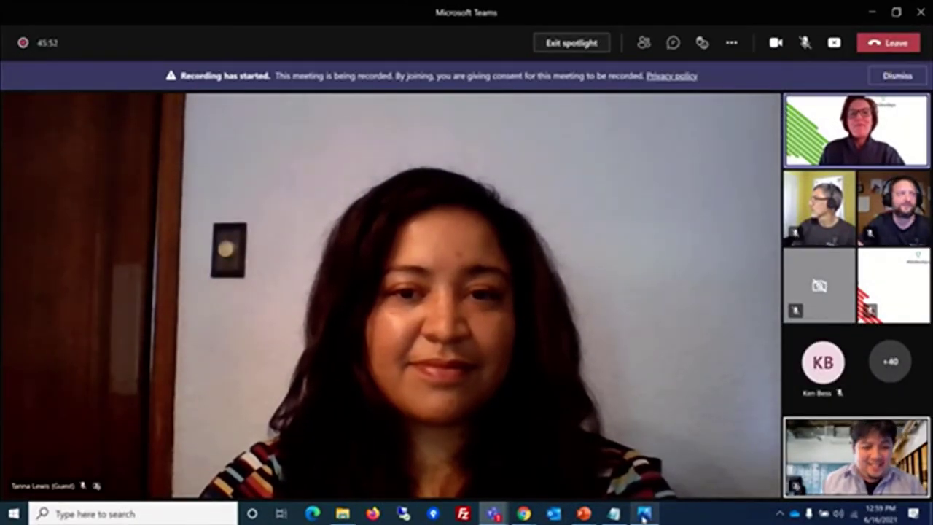
Step: Switch to the Participant-Center.png image in Photos and stop presenting the screen
mouse_move(643, 516)
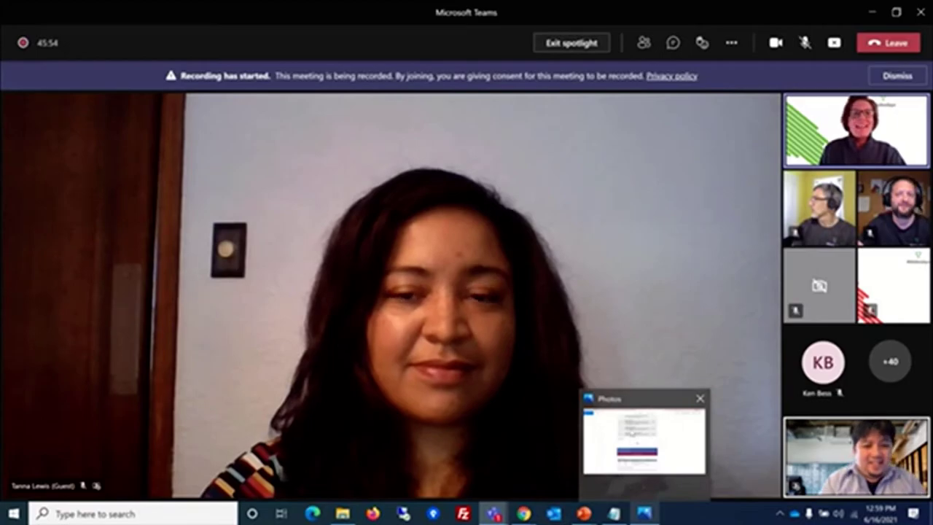
left_click(632, 433)
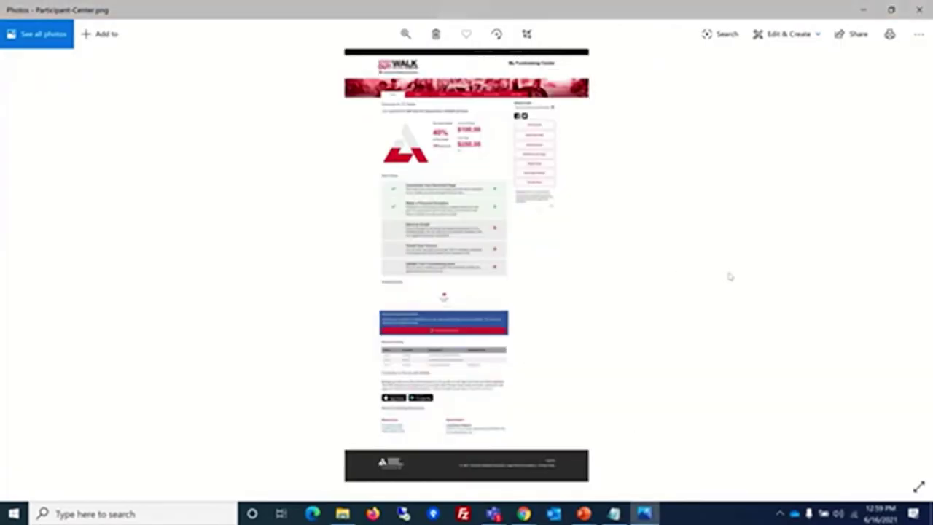
mouse_move(725, 4)
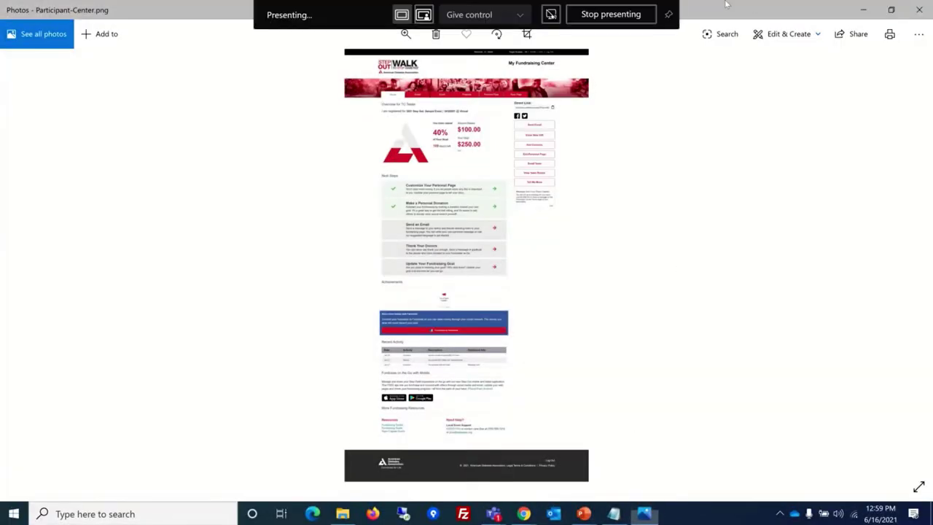
left_click(620, 13)
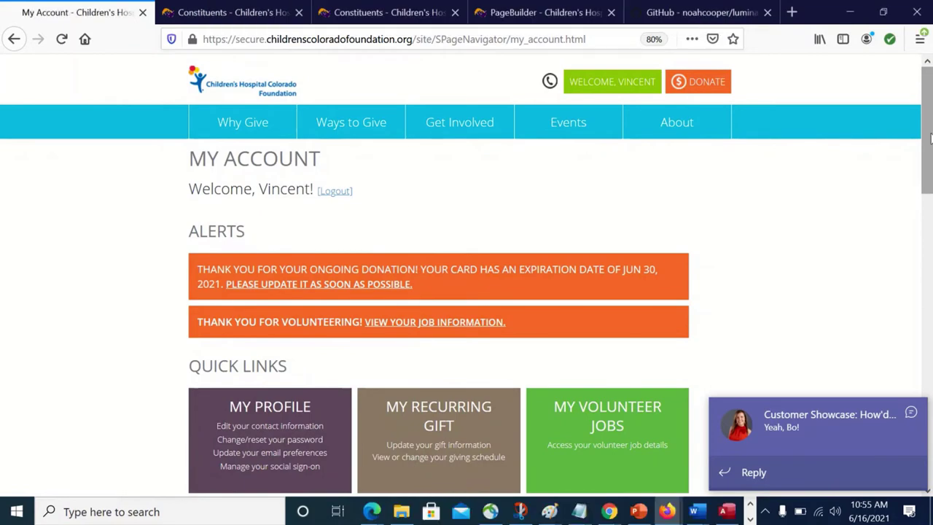
Step: Open Your Guest Info from the account page's quick links and view the guest information summary
scroll(931, 146, "down", 3)
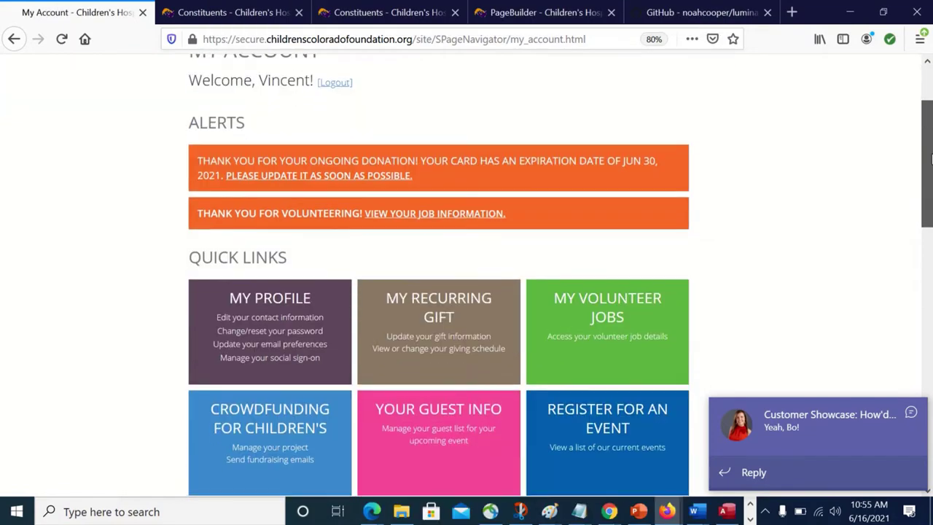
scroll(930, 159, "down", 5)
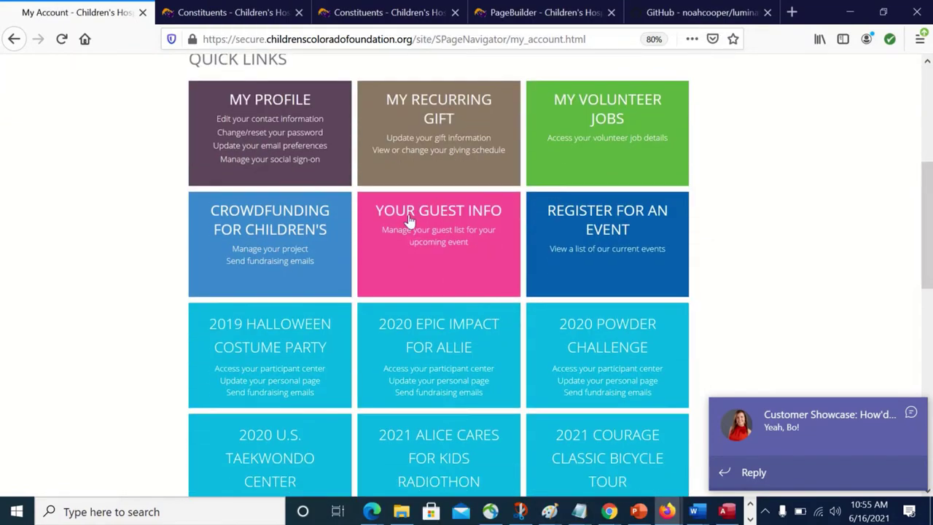
left_click(409, 220)
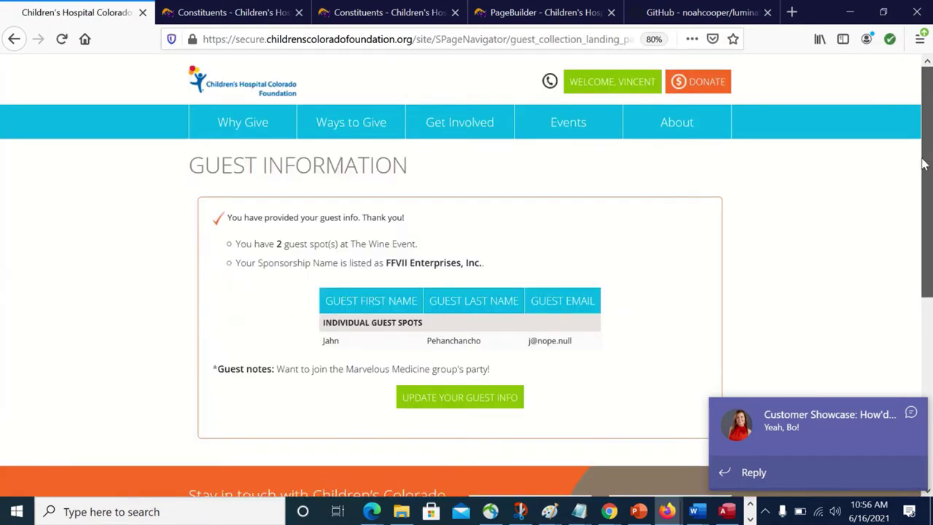
left_click_drag(923, 164, 929, 193)
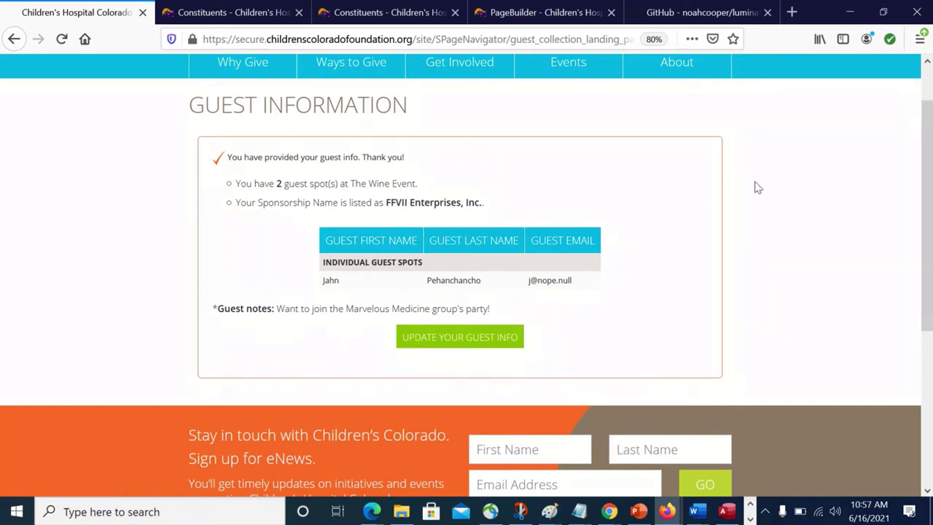
Step: Open the form for updating the guest info and expand the Group 1 Spots and Individual Guest Spots sections
left_click(461, 339)
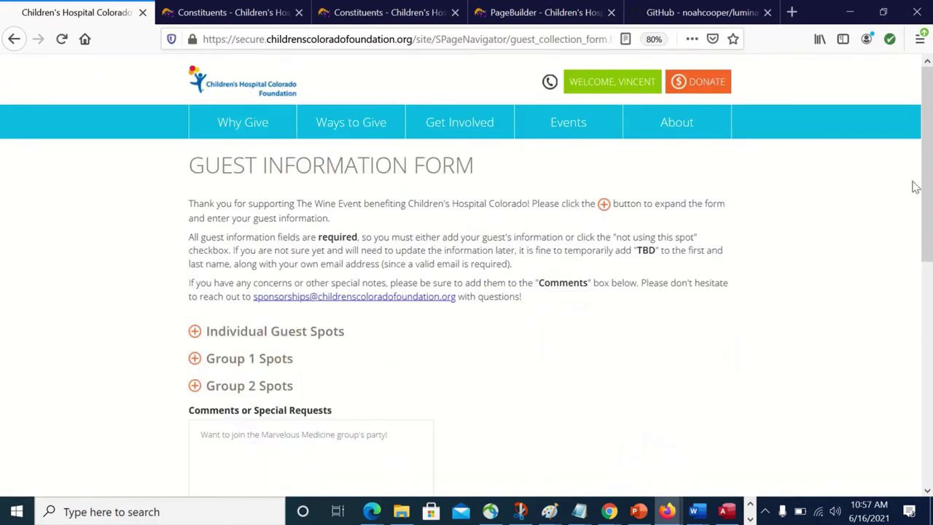
scroll(919, 196, "down", 3)
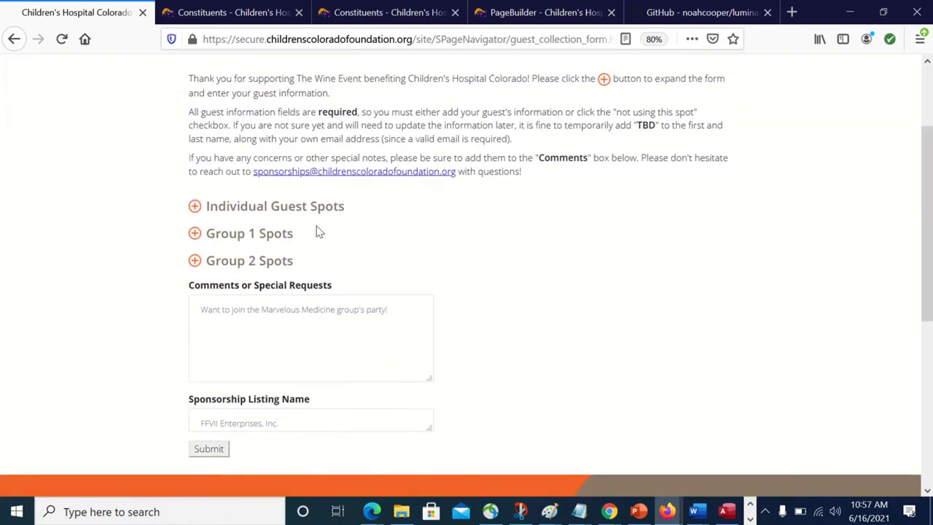
left_click(195, 234)
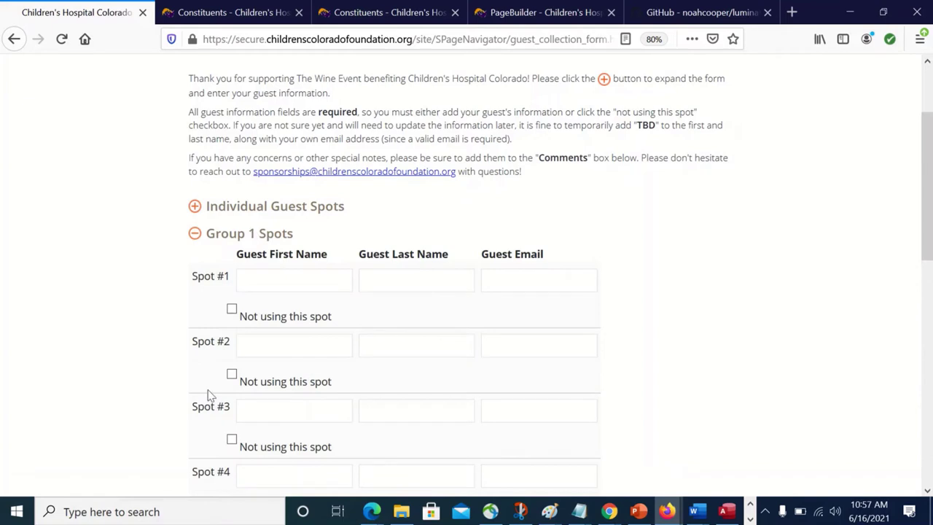
left_click(195, 206)
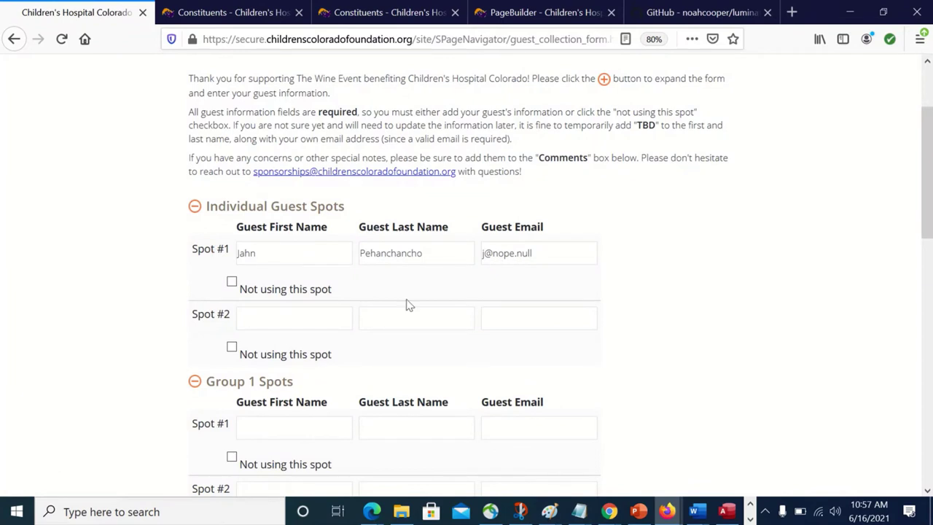
Step: Mark individual guest Spot #2 as "Not using this spot" and look over the rest of the form
left_click(231, 348)
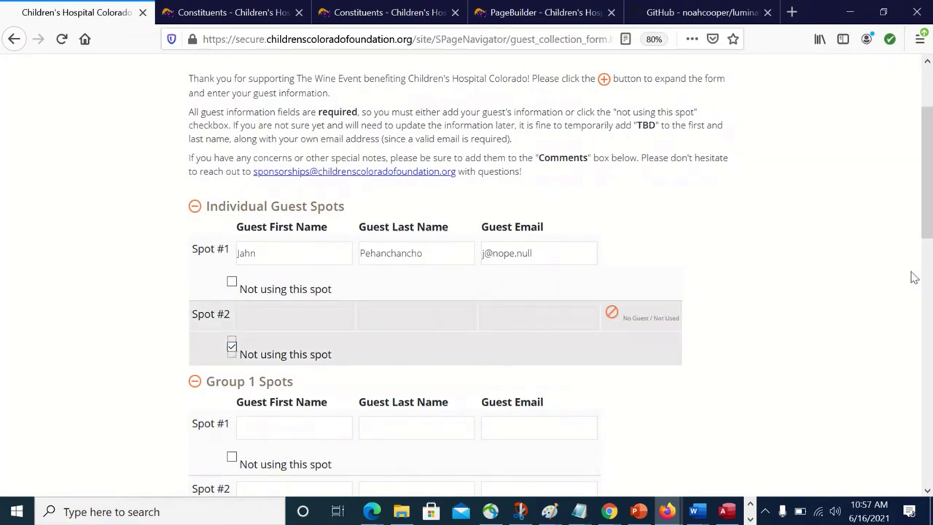
left_click_drag(928, 234, 927, 378)
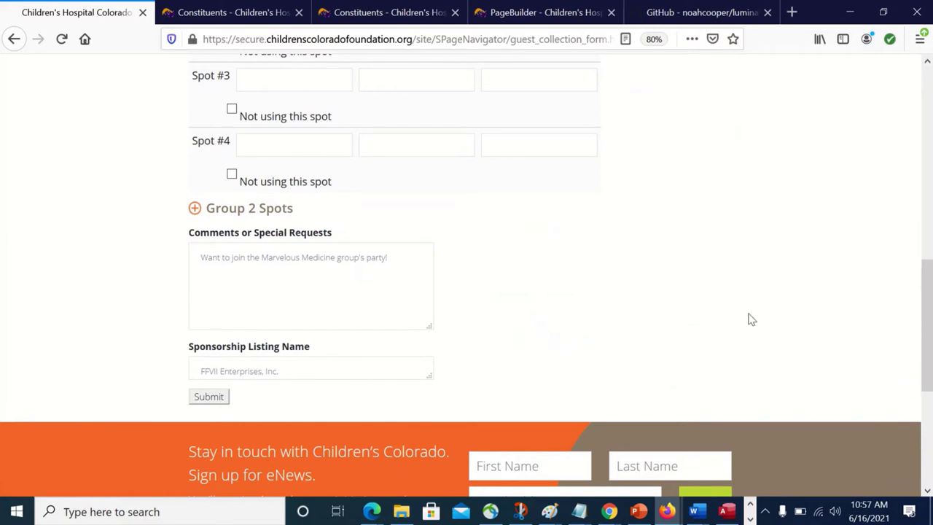
left_click_drag(927, 312, 924, 211)
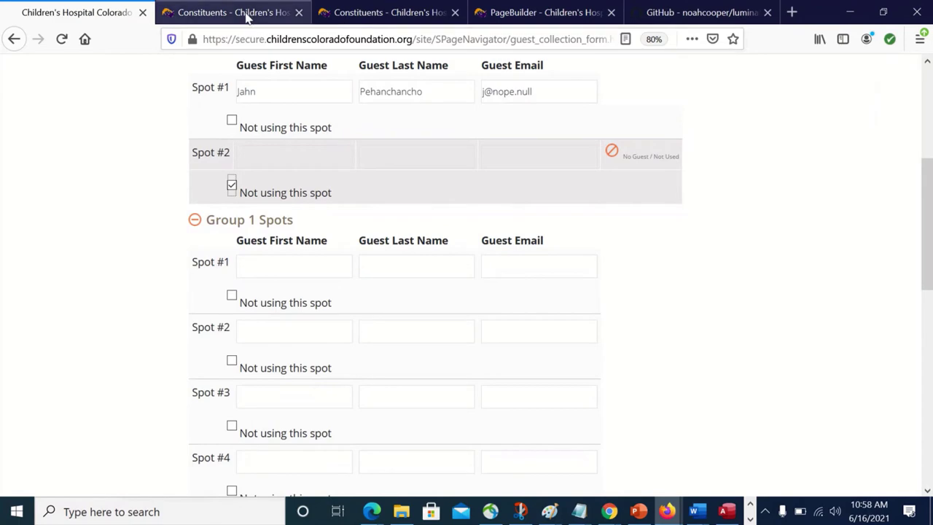
Step: Examine the table name, seat count and guest notes fields in the constituent's Luminate Online profile
left_click(247, 16)
left_click_drag(928, 117, 930, 422)
scroll(533, 365, "up", 2)
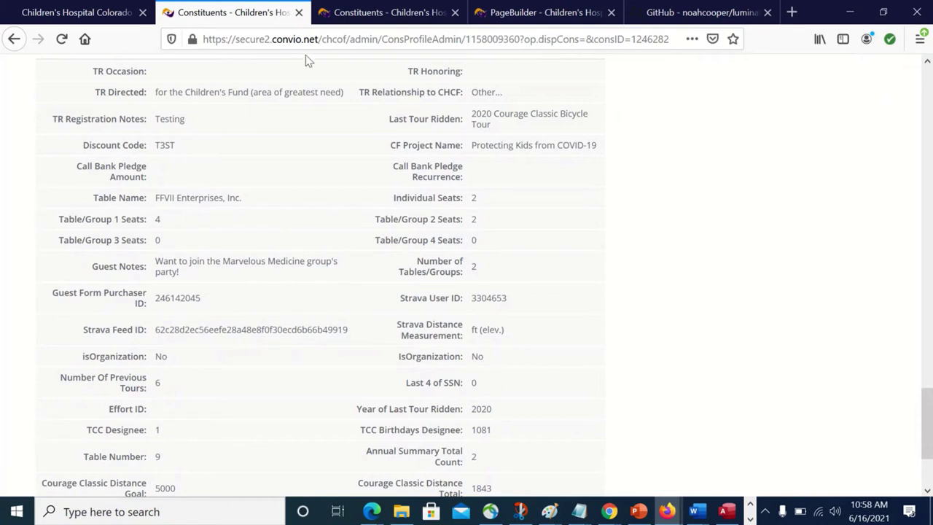
Step: Sort the constituent's Event Guest Information interactions by date, newest first, and examine the 2021 The Wine Event entries
left_click(380, 13)
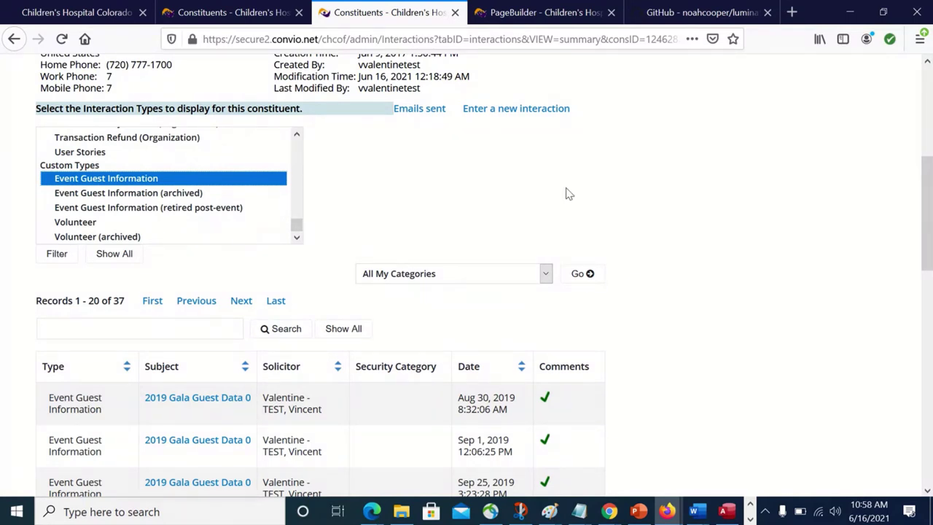
left_click_drag(928, 197, 928, 237)
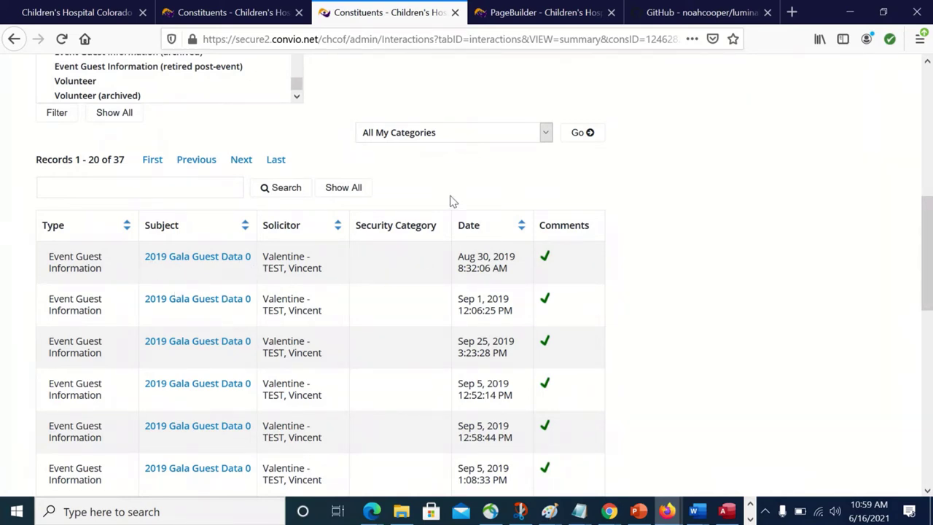
left_click(521, 227)
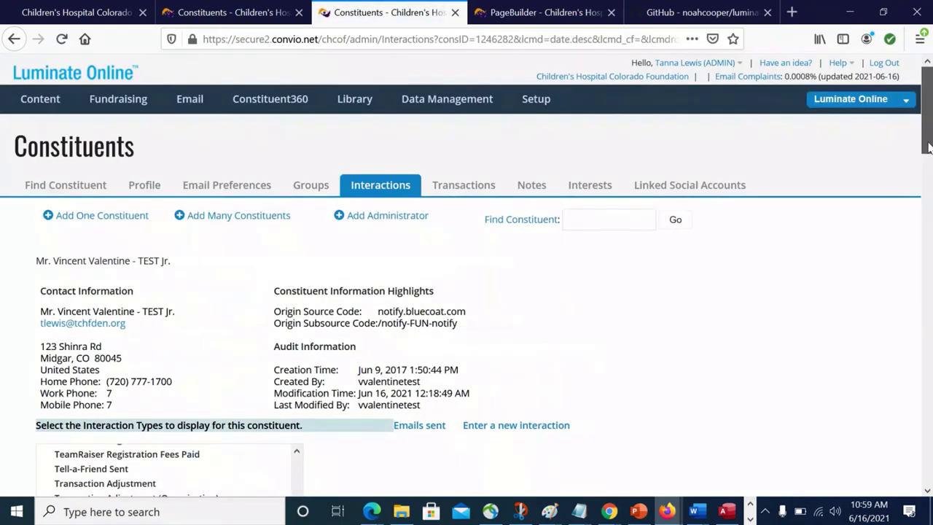
left_click_drag(927, 110, 929, 335)
scroll(915, 284, "up", 3)
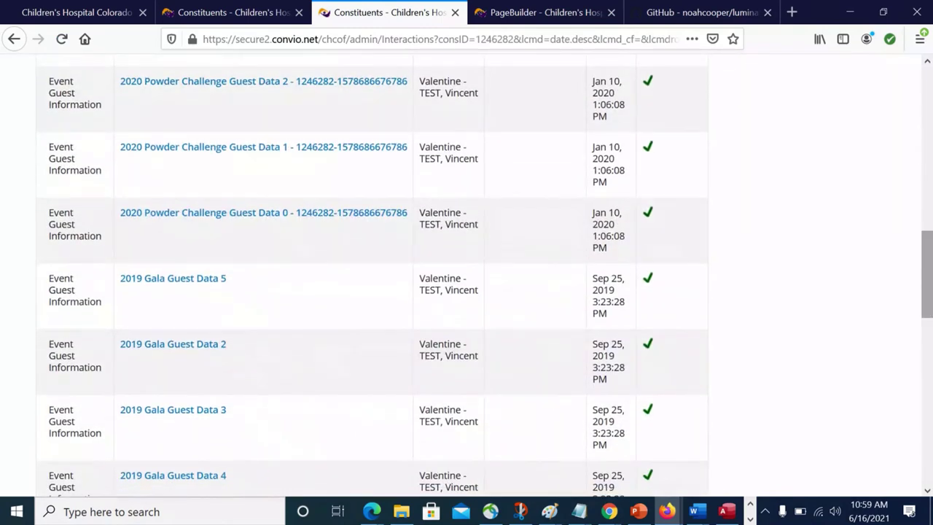
scroll(926, 264, "up", 4)
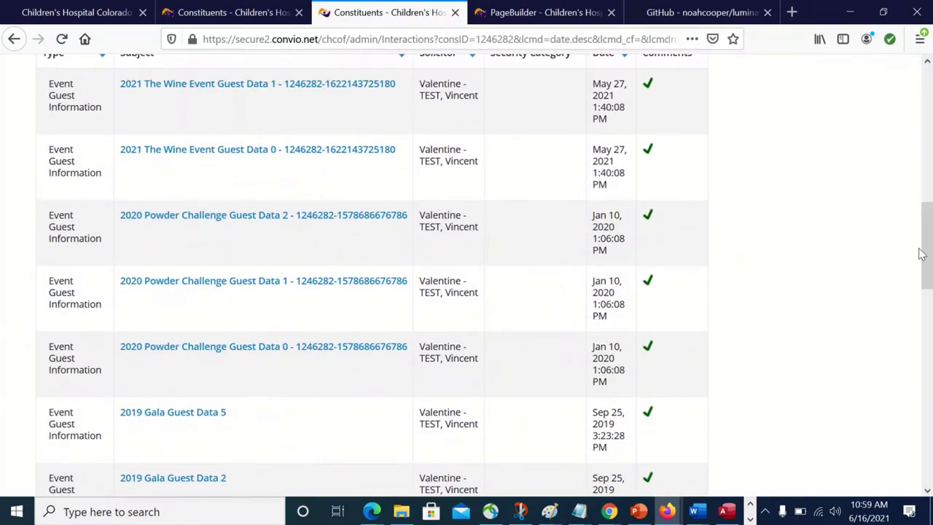
left_click_drag(927, 258, 922, 217)
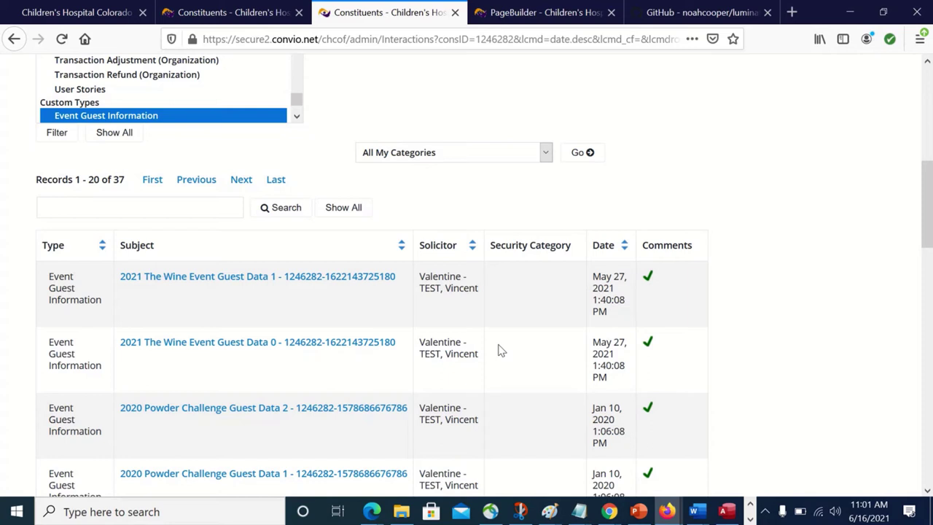
Step: Switch to the Microsoft Teams meeting
left_click(751, 518)
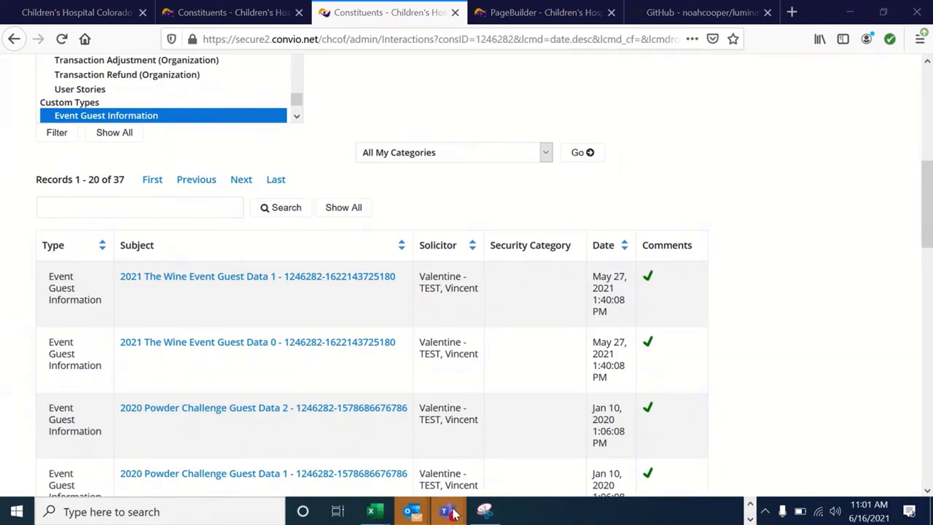
mouse_move(490, 504)
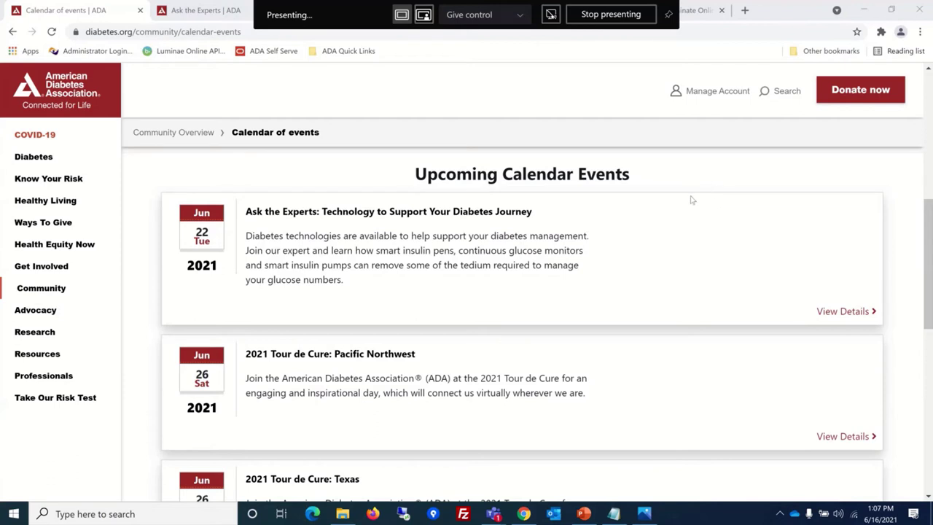
Step: Switch from the ADA calendar page to the Luminate Online API documentation and view the getMonthEvents method
scroll(696, 205, "up", 3)
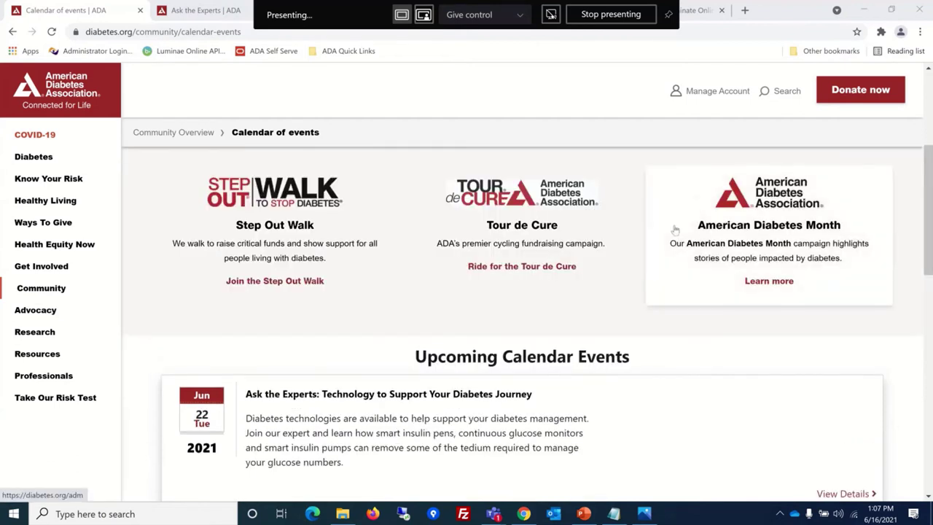
left_click(691, 11)
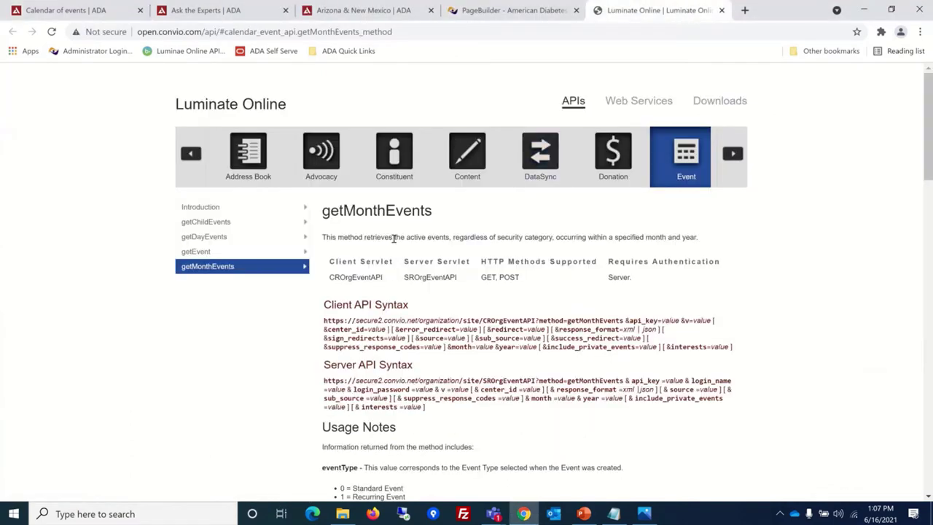
scroll(576, 271, "down", 1)
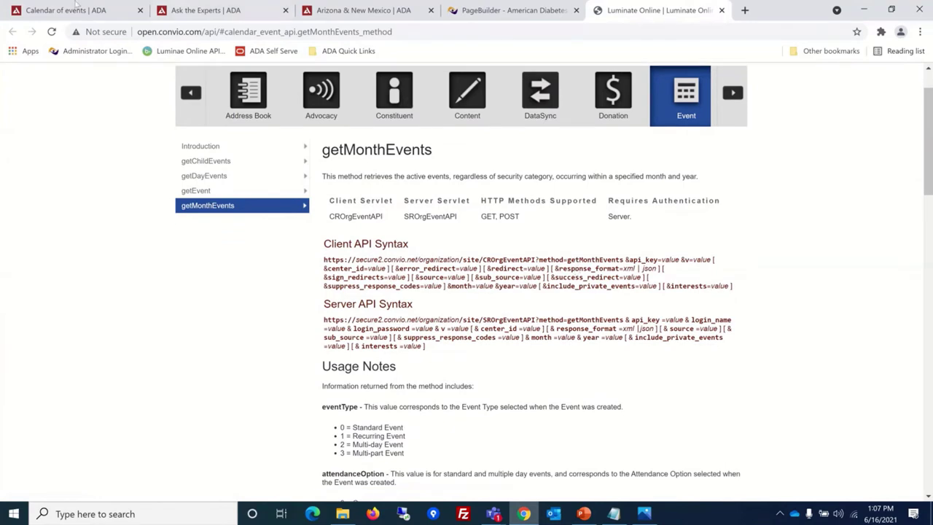
Step: Return to the ADA Calendar of events page and look through its Upcoming Calendar Events list
left_click(65, 10)
mouse_move(127, 107)
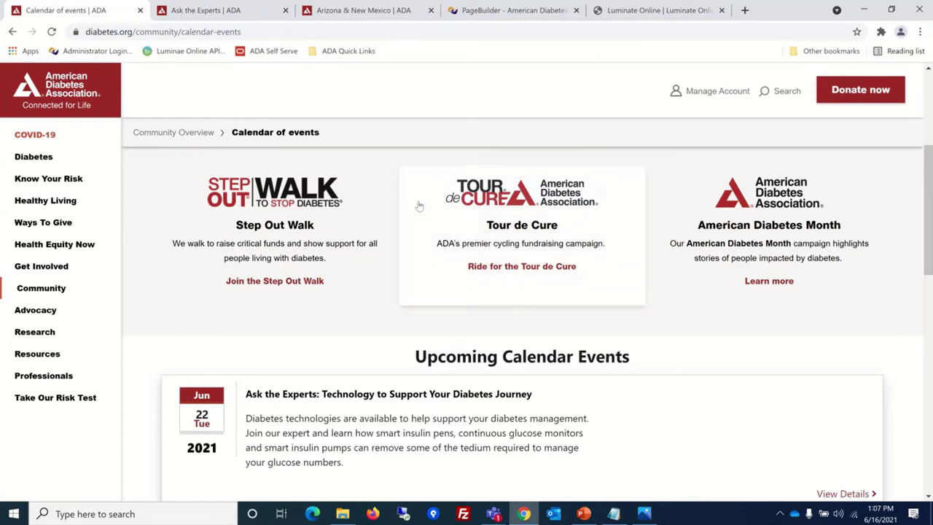
scroll(516, 310, "down", 4)
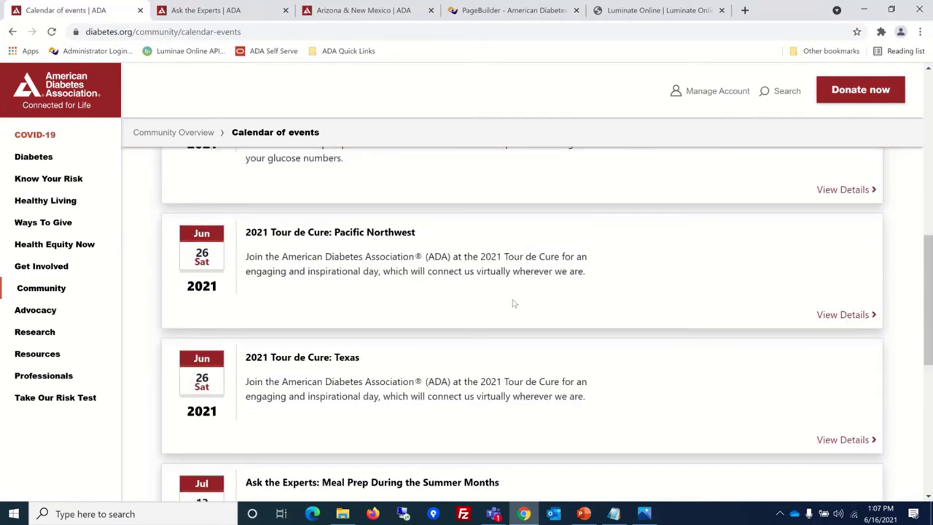
scroll(514, 304, "down", 3)
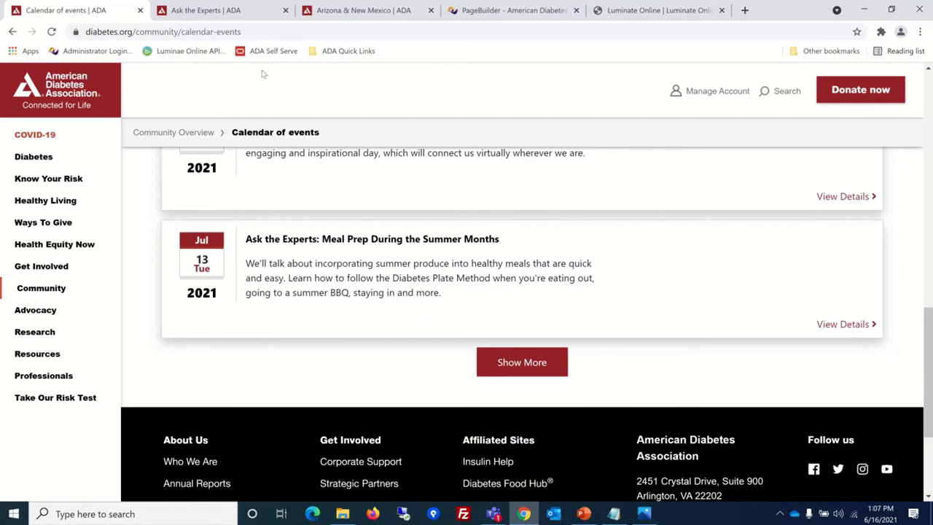
Step: Look through the Upcoming Ask the Experts Events list on the Ask the Experts page
left_click(247, 10)
scroll(418, 177, "down", 10)
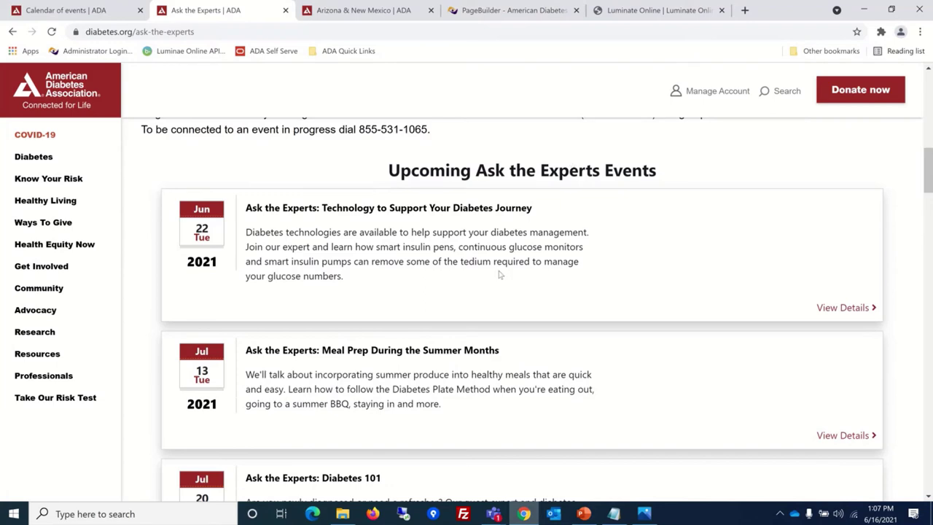
scroll(500, 269, "down", 3)
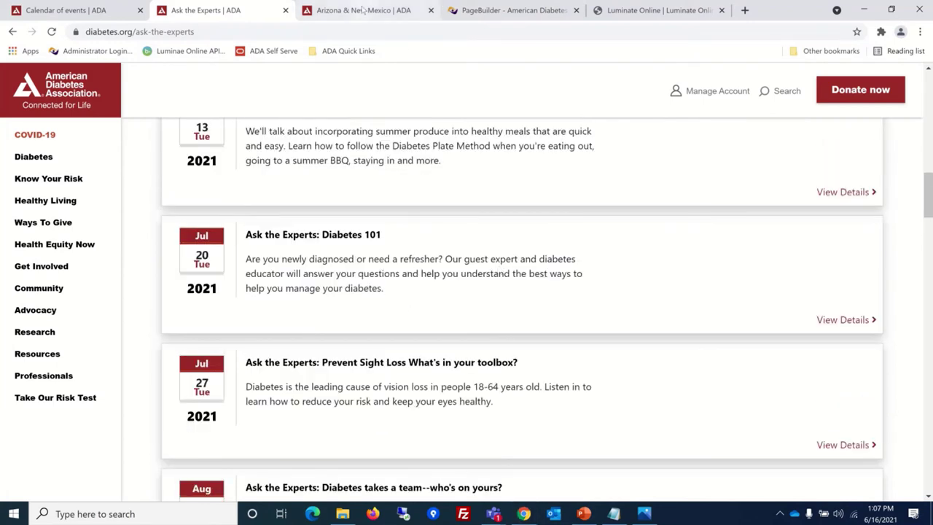
Step: Find the Upcoming Calendar Events section on the Arizona & New Mexico local office page
left_click(365, 9)
scroll(442, 210, "down", 3)
scroll(442, 210, "down", 15)
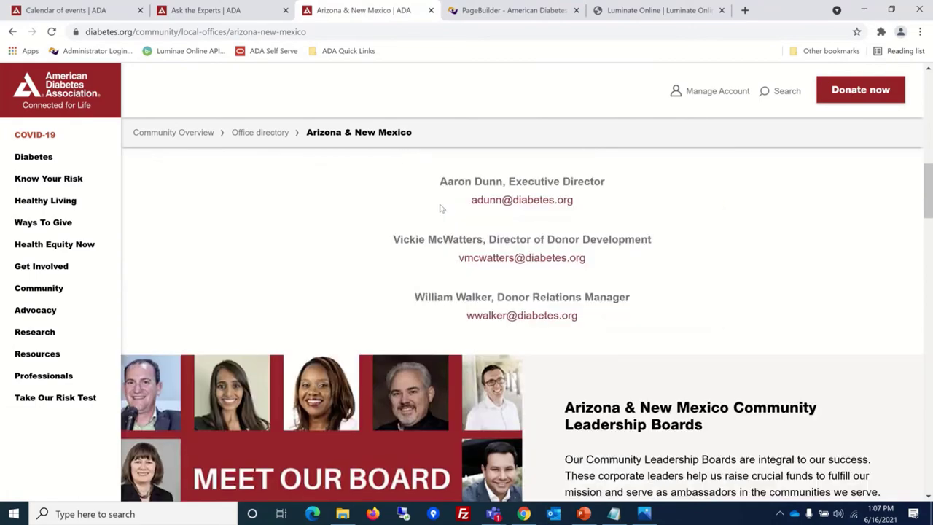
scroll(440, 209, "down", 10)
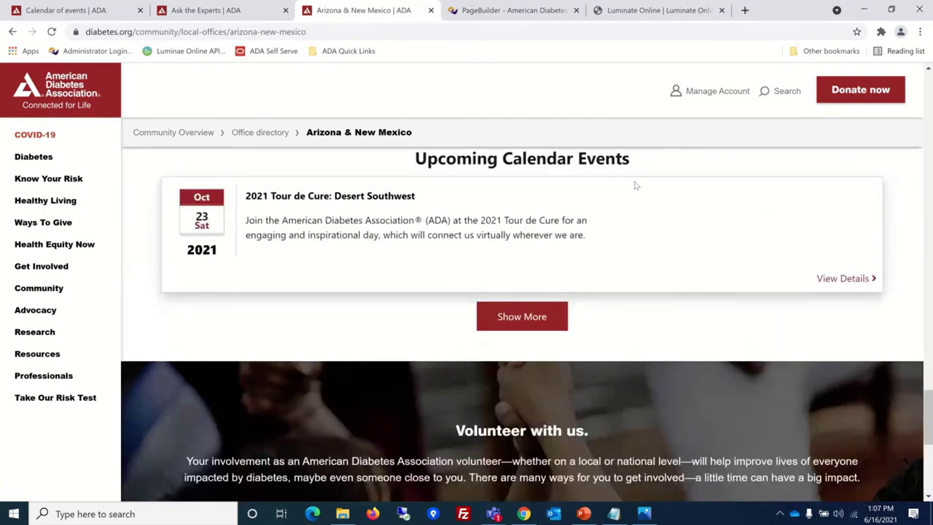
Step: Examine the getMonthEvents client API parameters in the documentation, including month, year, include_private_events and interests
left_click(635, 11)
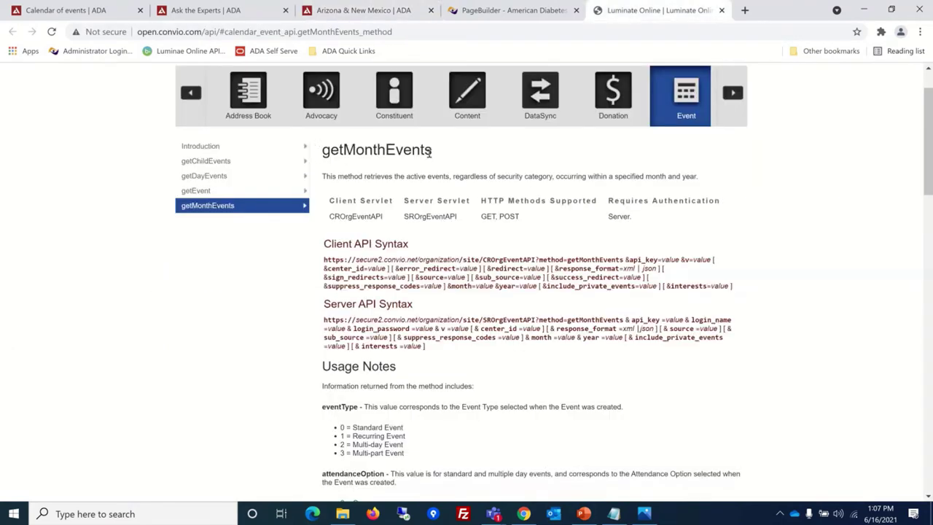
left_click(65, 9)
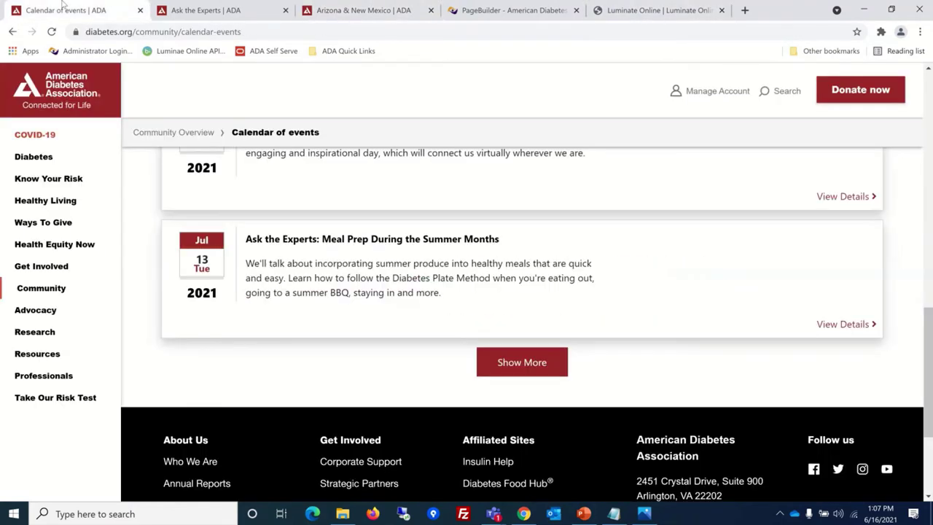
left_click(656, 10)
scroll(447, 237, "down", 2)
scroll(447, 237, "down", 4)
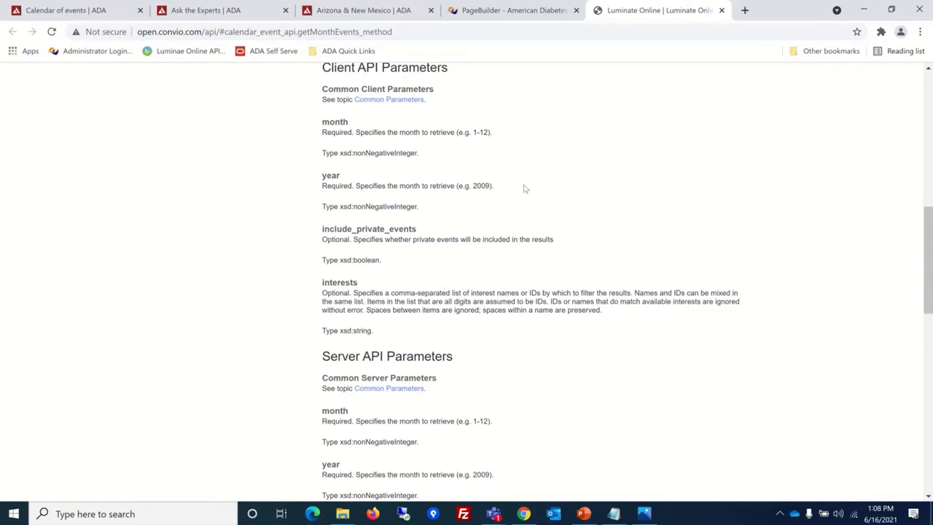
scroll(765, 159, "up", 1)
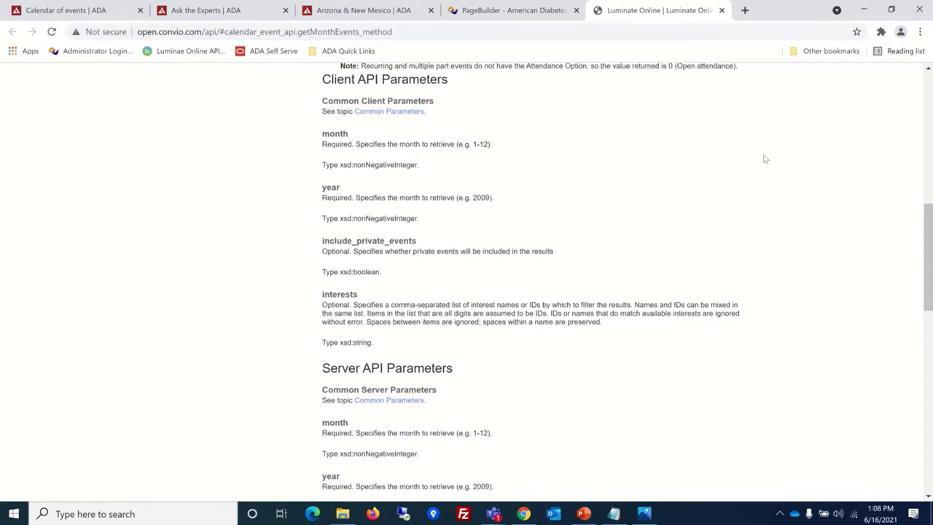
scroll(764, 156, "down", 1)
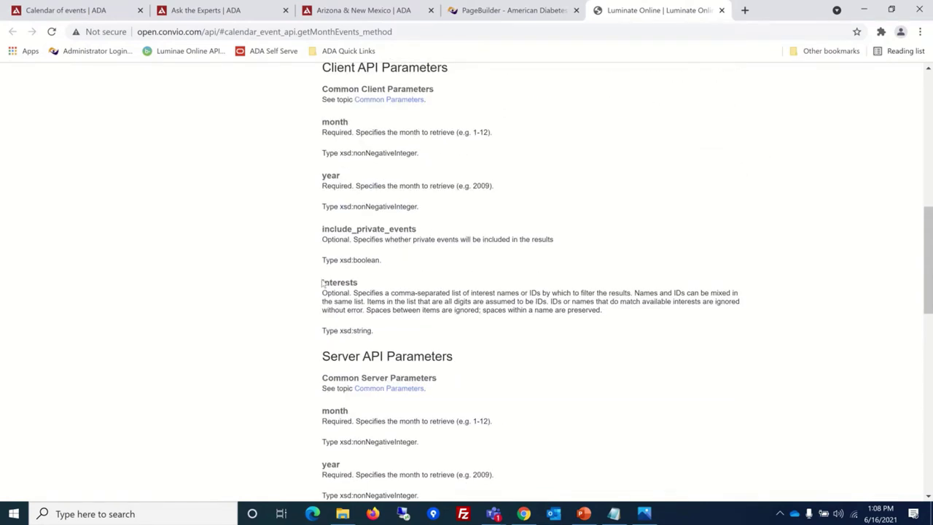
Step: Highlight the interests parameter in the API documentation and look through the Upcoming Ask the Experts Events list it filters
left_click_drag(322, 282, 359, 285)
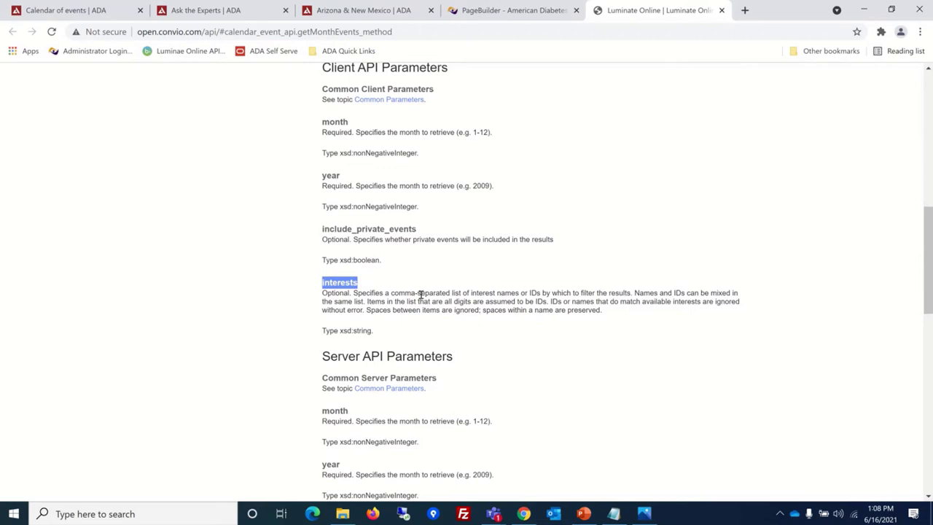
left_click(232, 5)
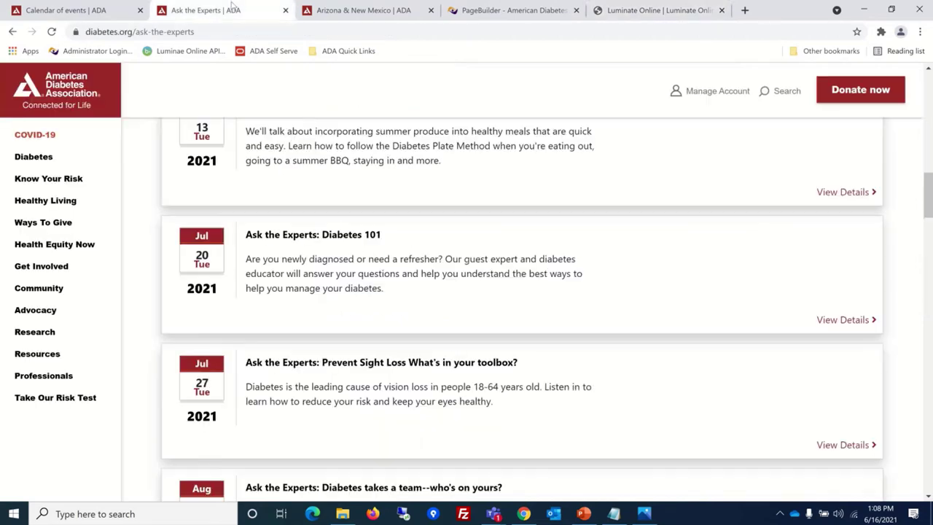
scroll(382, 202, "up", 5)
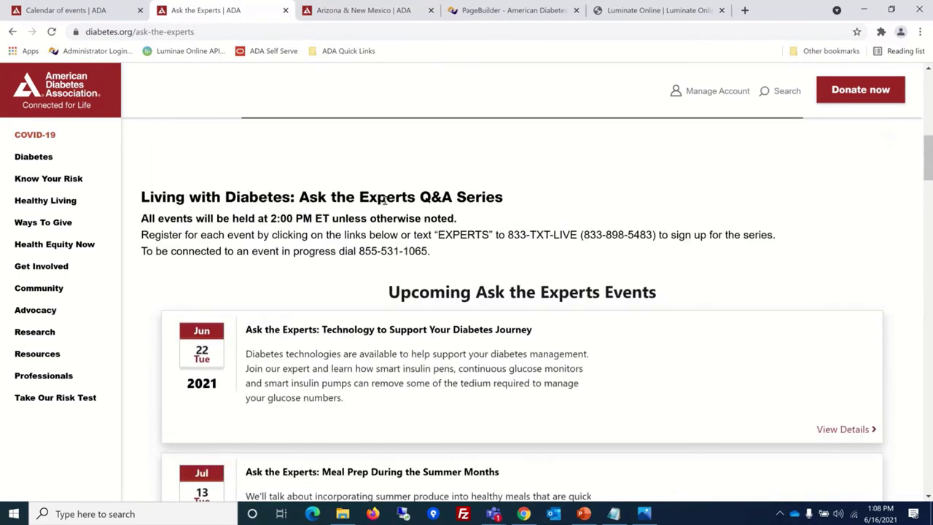
scroll(397, 234, "down", 1)
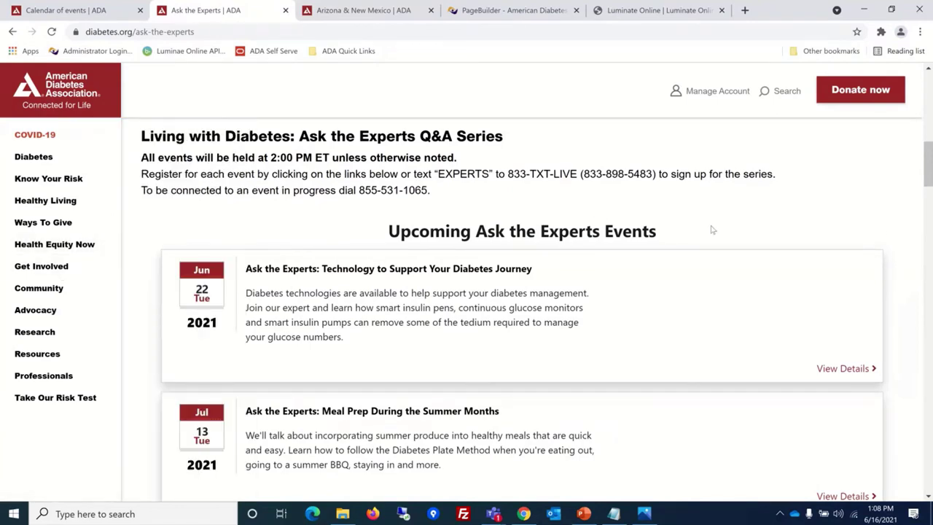
scroll(712, 229, "down", 7)
scroll(712, 229, "down", 14)
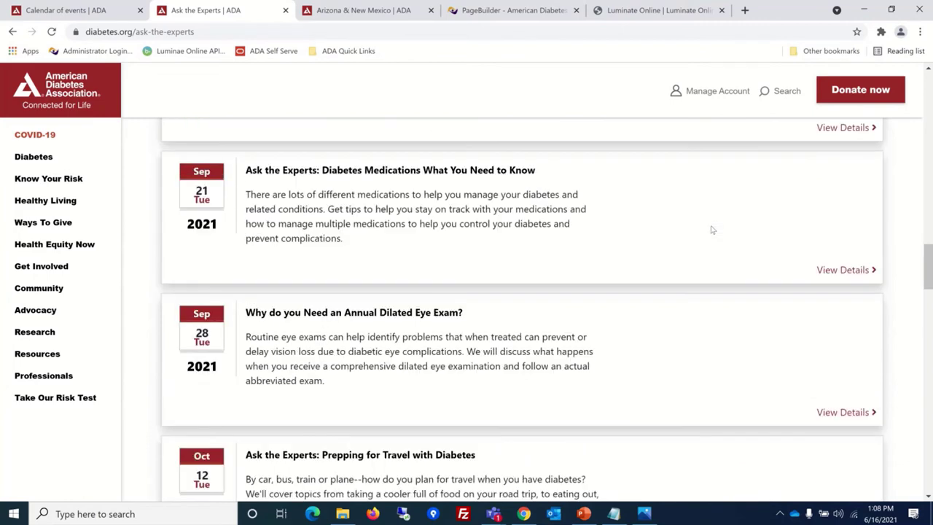
scroll(711, 228, "up", 10)
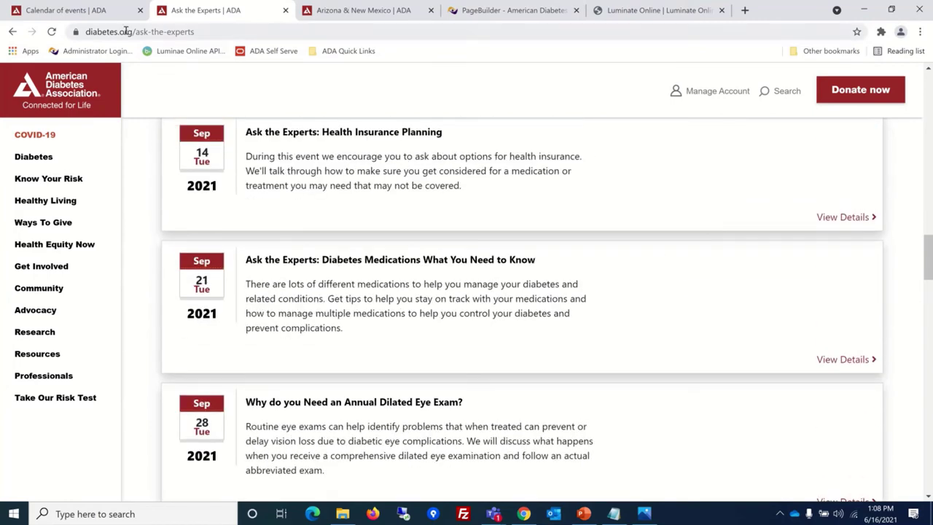
Step: Return to the Calendar of events page and find the start of the Upcoming Calendar Events section
left_click(69, 10)
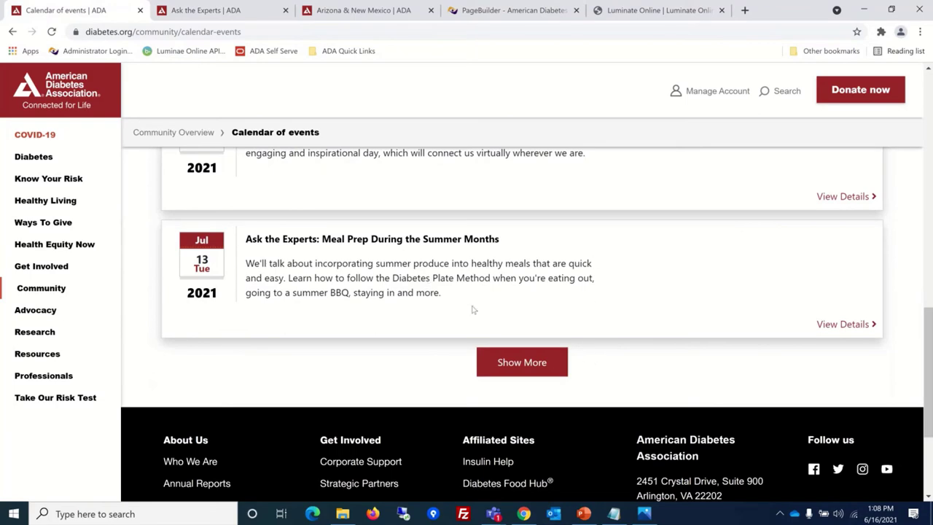
scroll(594, 329, "up", 1)
scroll(595, 330, "up", 2)
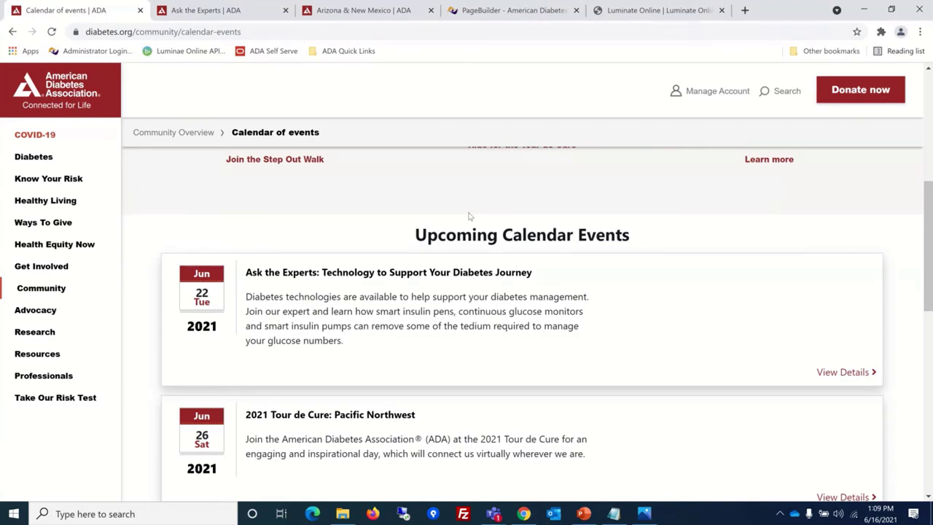
scroll(618, 228, "down", 1)
scroll(618, 226, "up", 1)
Step: Inspect the Calendar of events page in the developer tools, dock them below the page and shrink them to reveal the events list
right_click(678, 252)
left_click(718, 441)
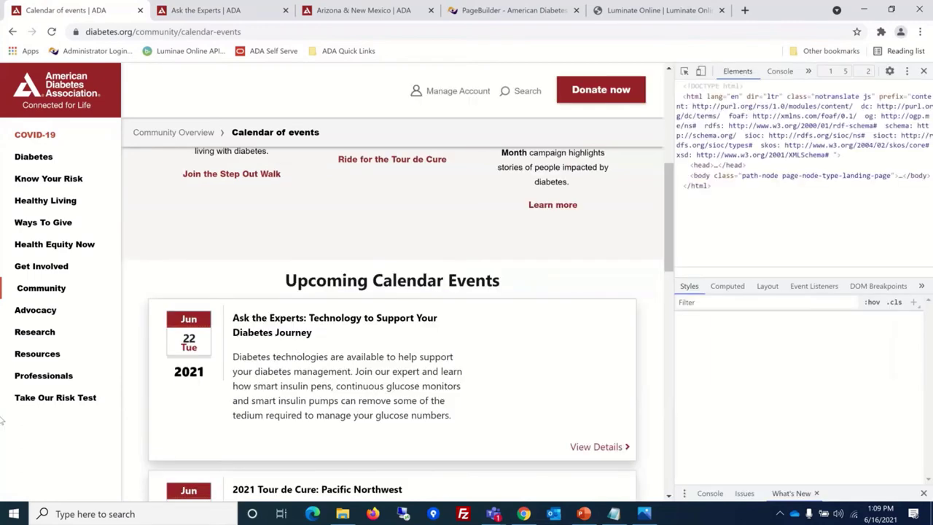
left_click(685, 70)
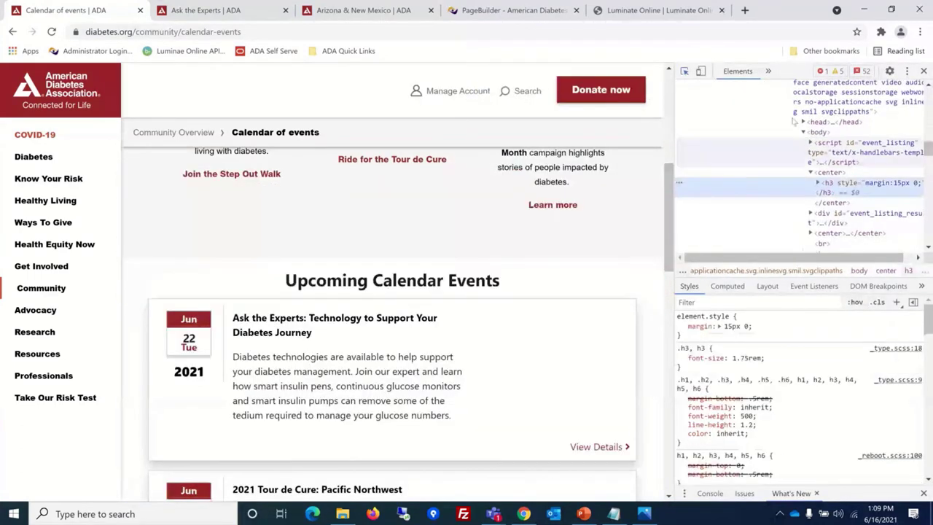
left_click(906, 70)
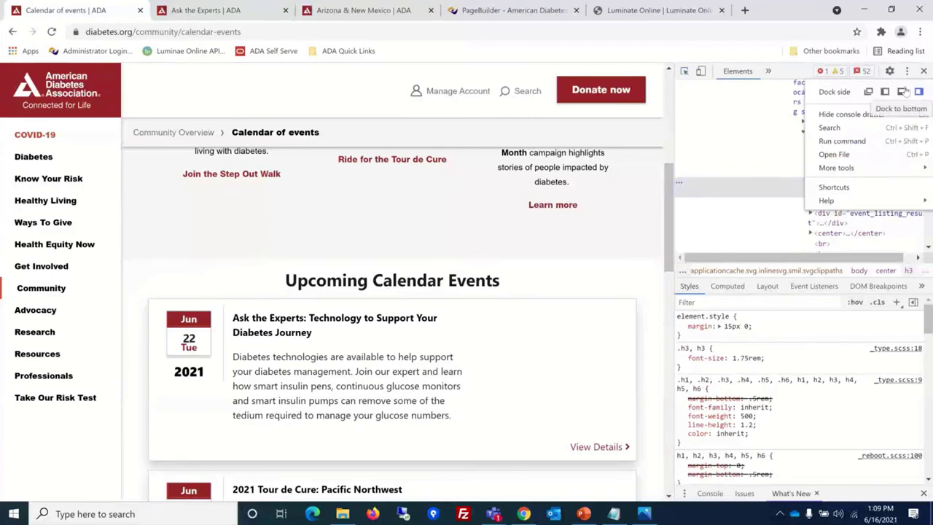
left_click(902, 92)
scroll(330, 215, "up", 10)
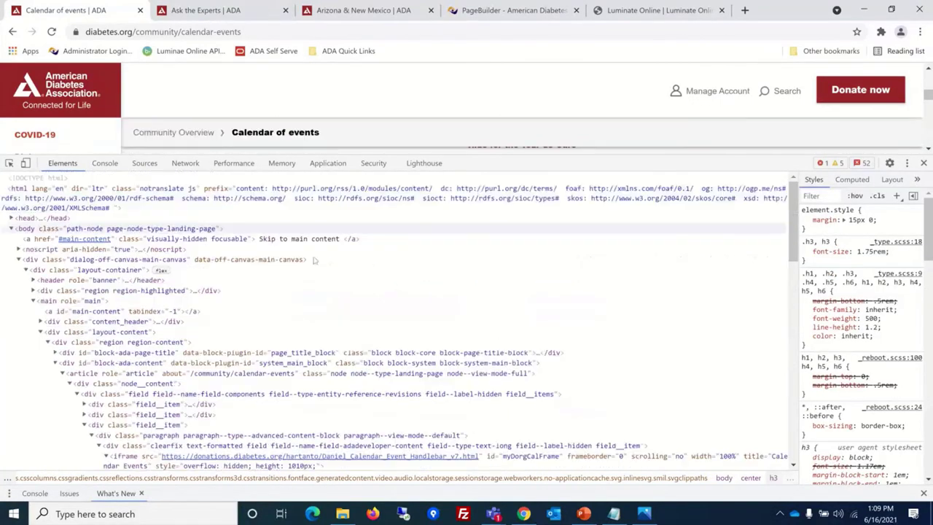
left_click_drag(615, 155, 610, 355)
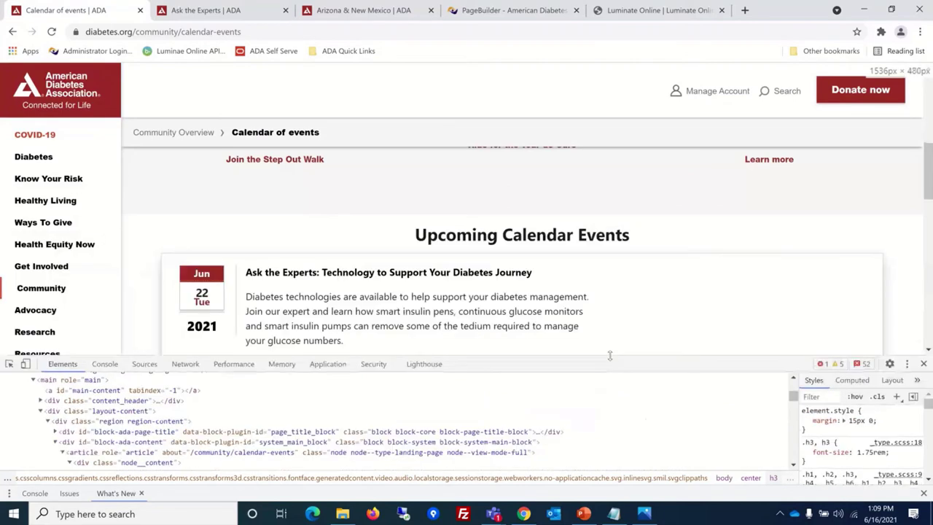
Step: Locate the myDorgCalFrame iframe that embeds the Upcoming Calendar Events list in the page code and close the developer tools
left_click(8, 364)
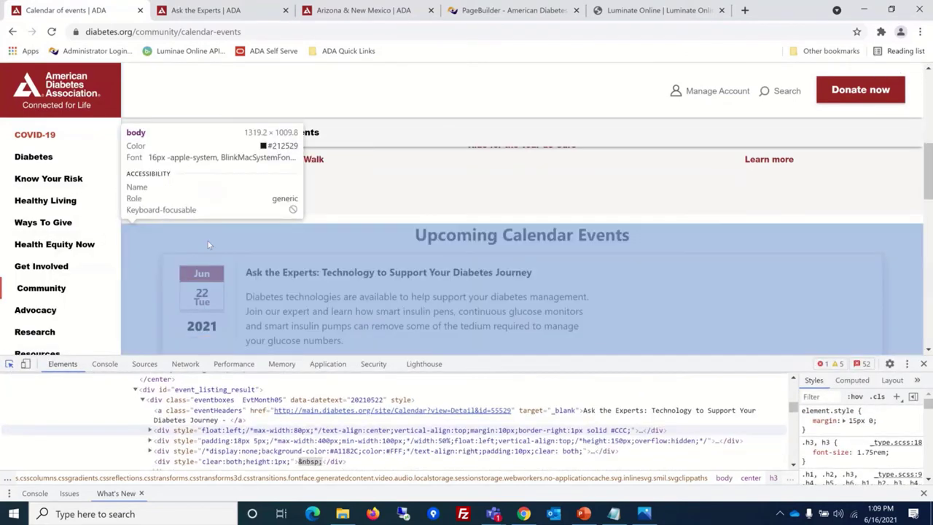
left_click(210, 250)
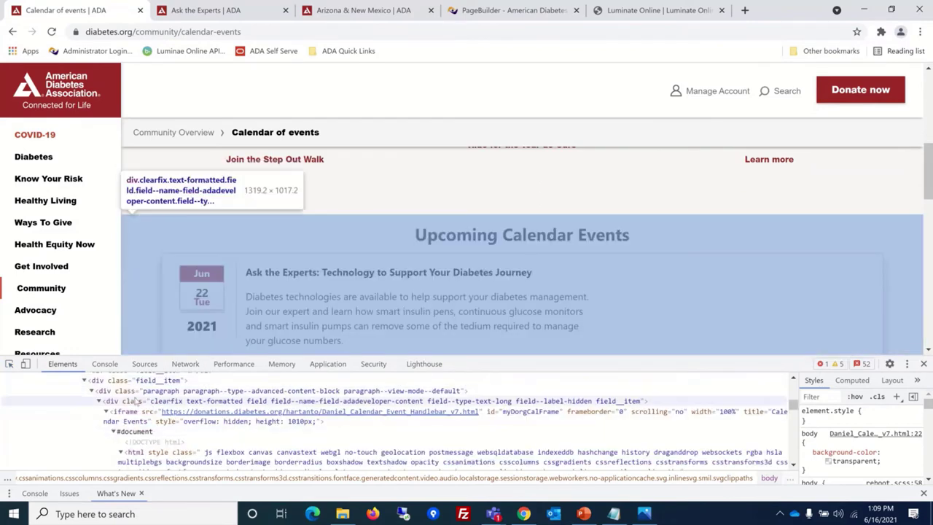
left_click(134, 411)
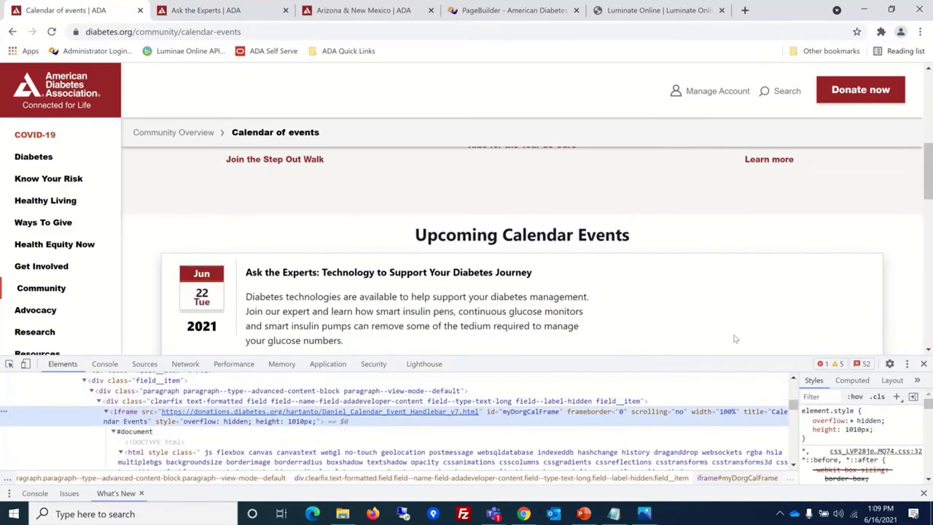
left_click(924, 363)
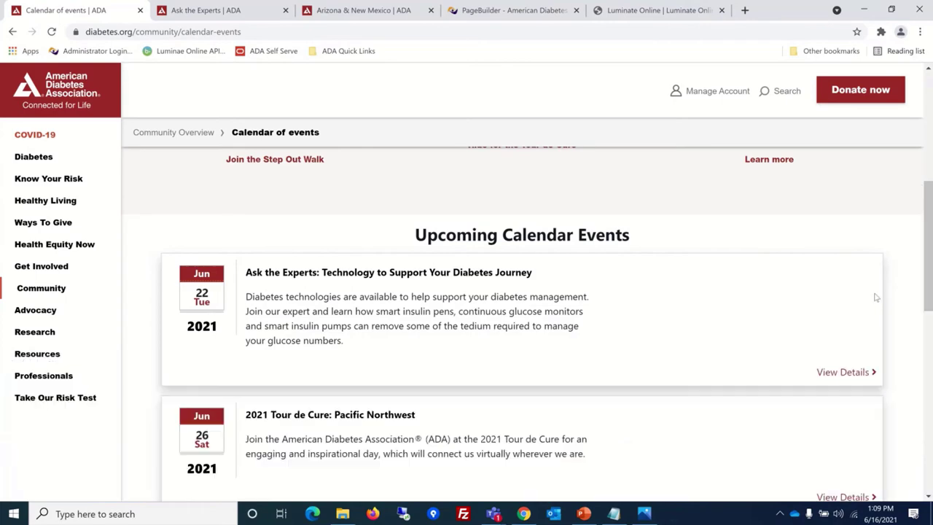
Step: Load more entries in the Upcoming Calendar Events list twice and look through the added August events
scroll(877, 297, "down", 6)
scroll(876, 297, "down", 2)
scroll(406, 256, "up", 3)
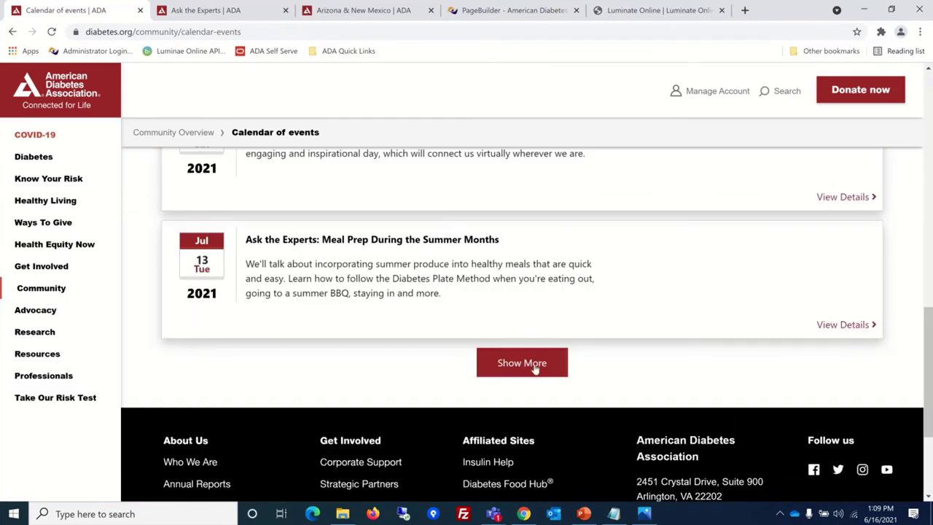
left_click(536, 368)
scroll(572, 357, "down", 7)
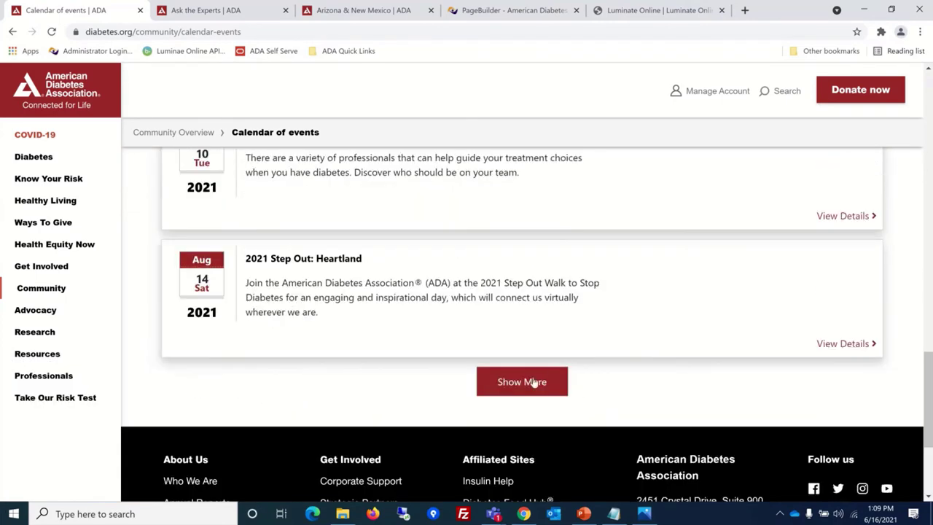
left_click(498, 391)
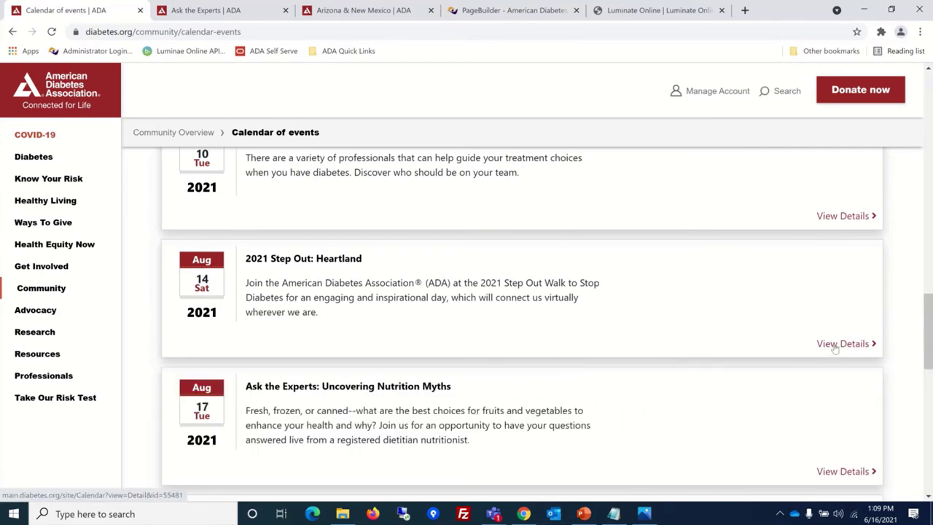
scroll(768, 397, "down", 4)
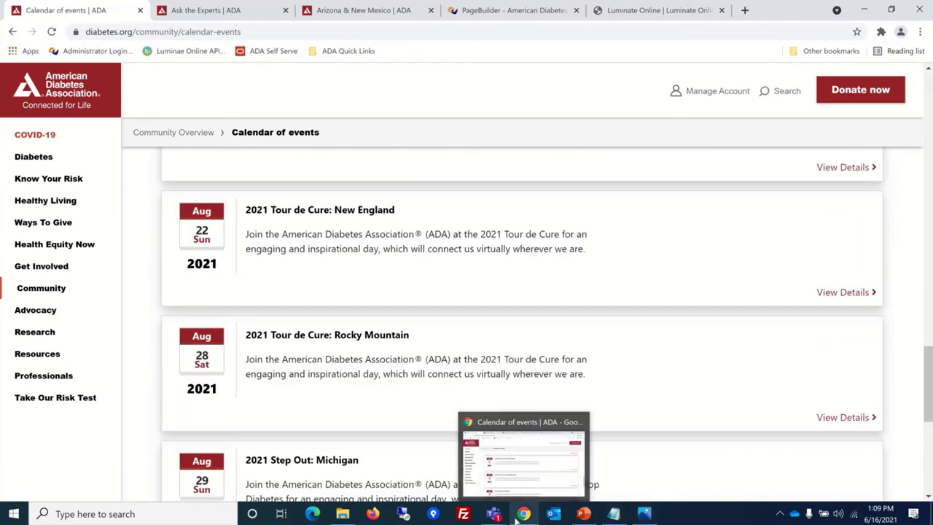
Step: Switch to PowerPoint, highlight the iframe-resizer library link on the use case examples slide, and return to the Calendar API slide
left_click(583, 514)
left_click(68, 209)
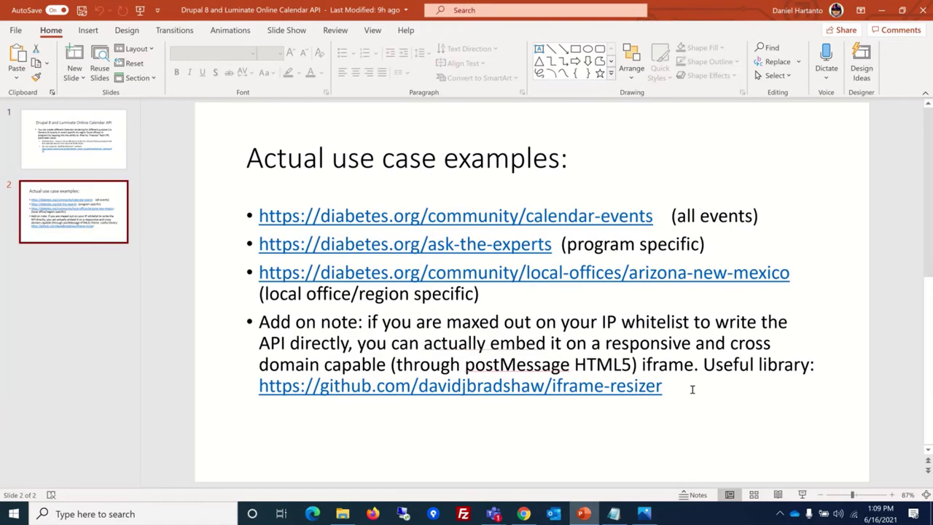
left_click_drag(677, 391, 258, 386)
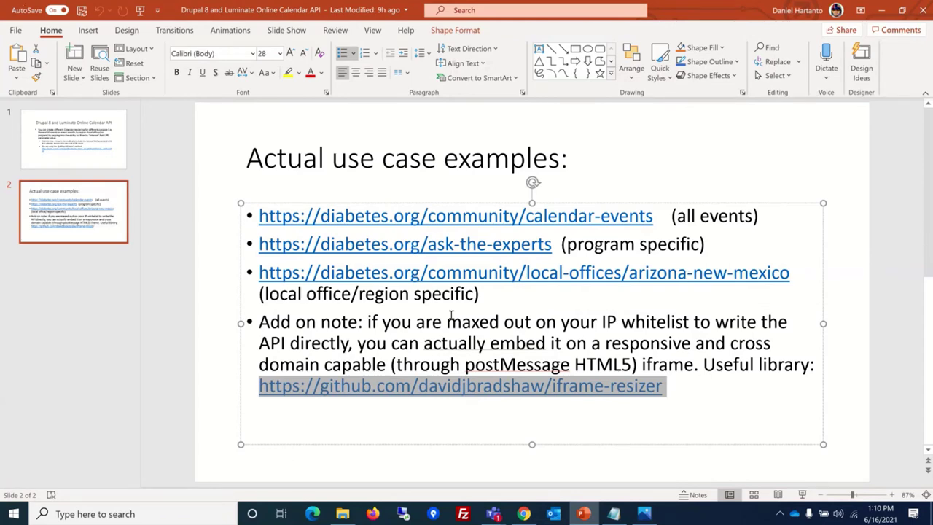
left_click(73, 138)
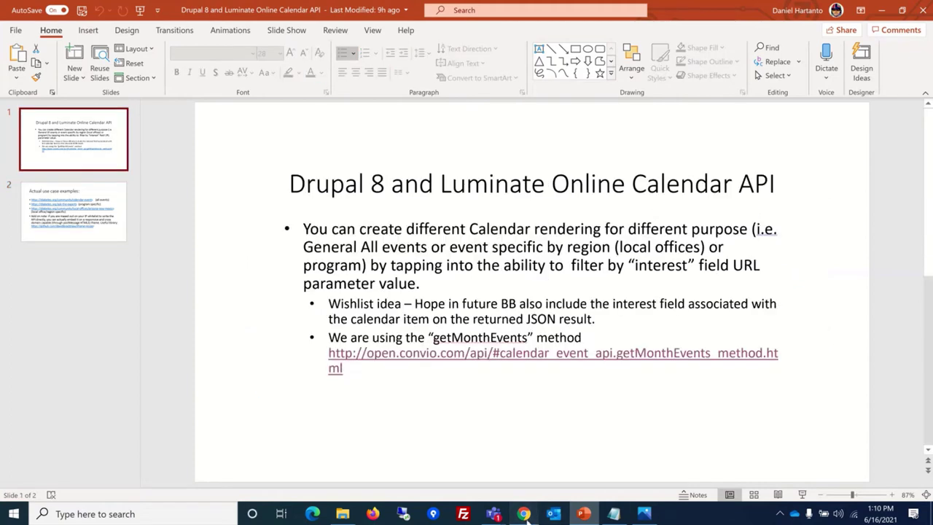
Step: Switch back to Chrome and review the Calendar of events list up to its earliest June events
left_click(523, 513)
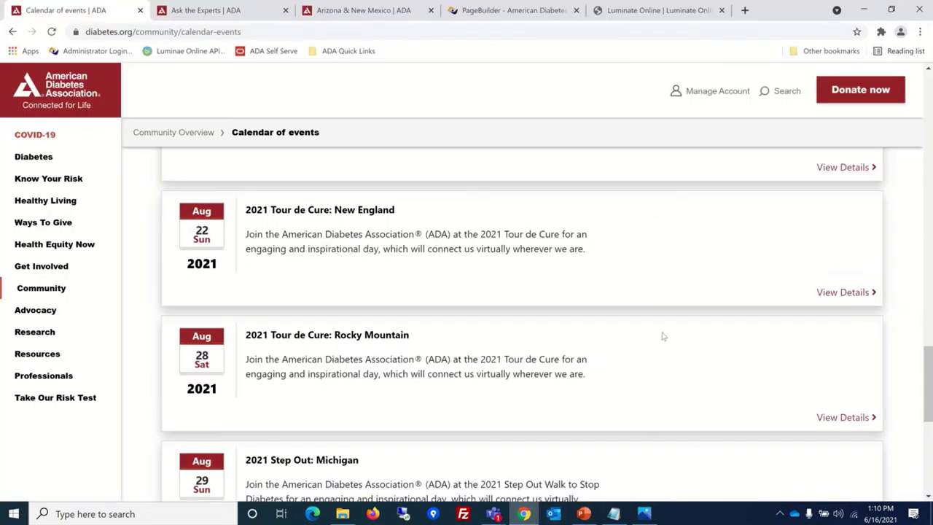
scroll(664, 336, "up", 12)
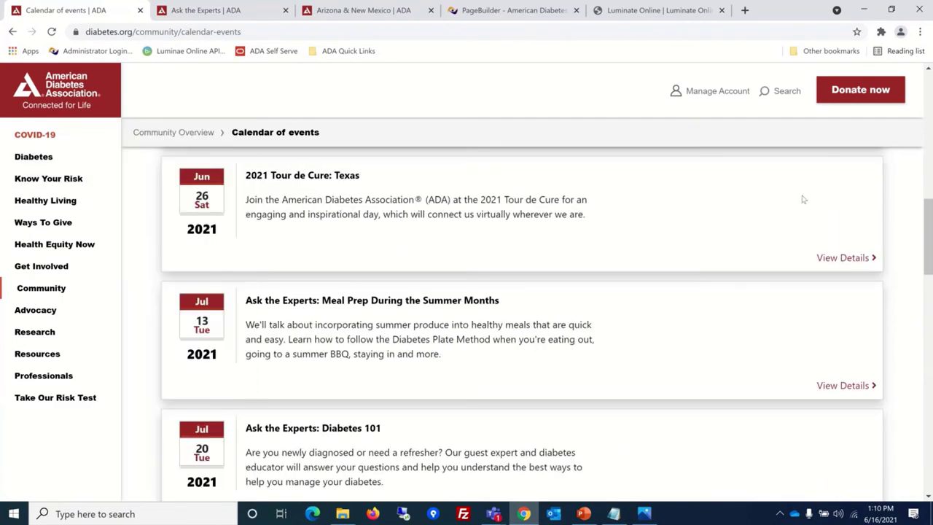
scroll(546, 219, "up", 2)
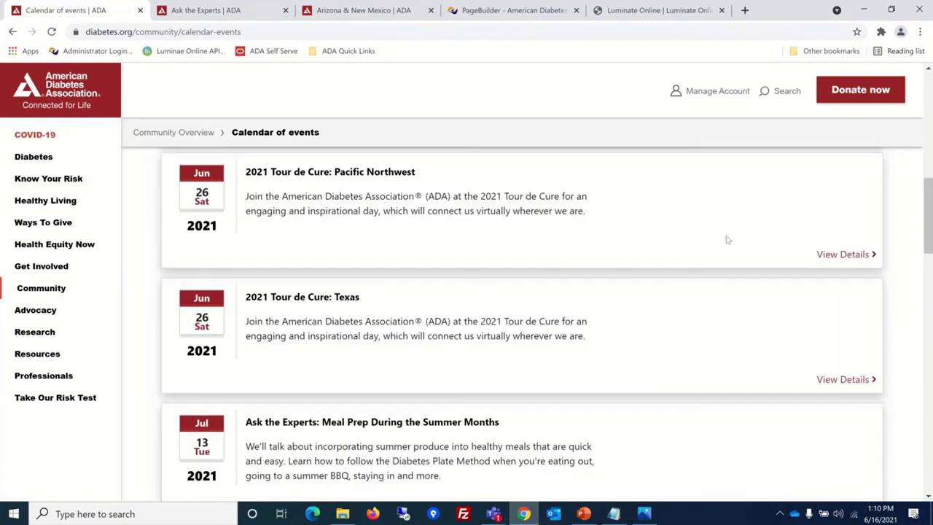
scroll(699, 247, "up", 3)
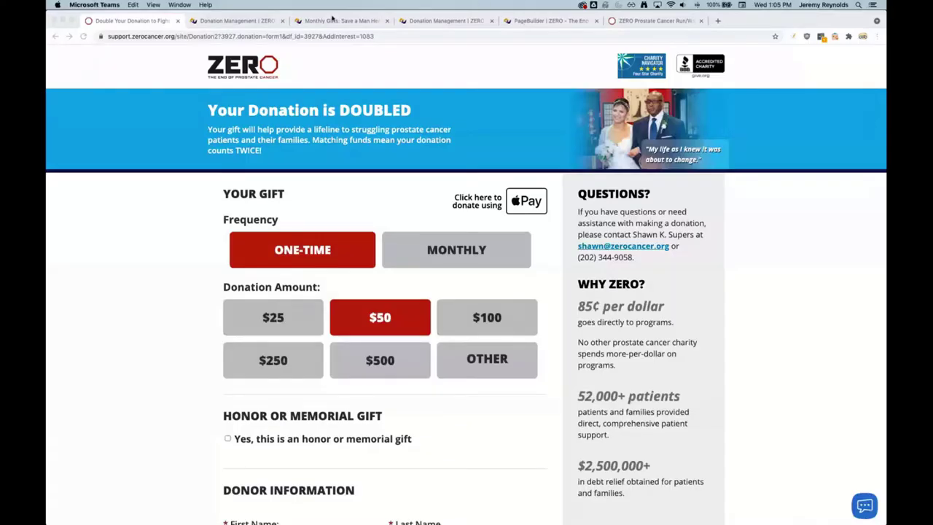
left_click(430, 85)
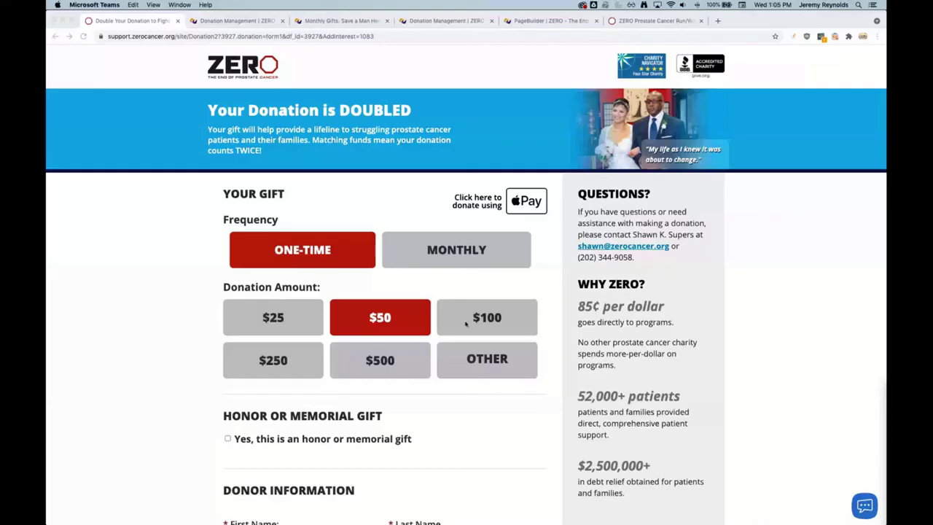
left_click(778, 265)
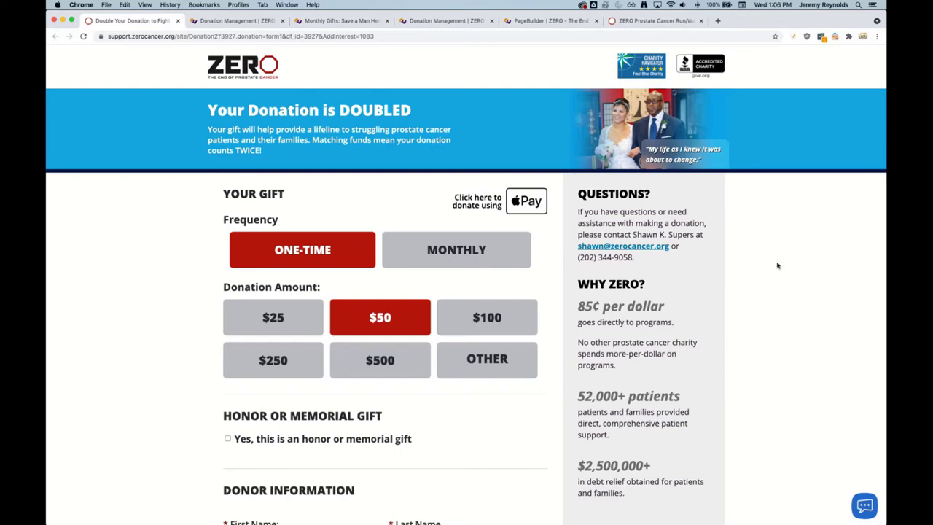
Step: Show the PageBuilder page list and highlight the reus_ prefix of the reus_3X_match_donForm_settings page name
left_click(549, 21)
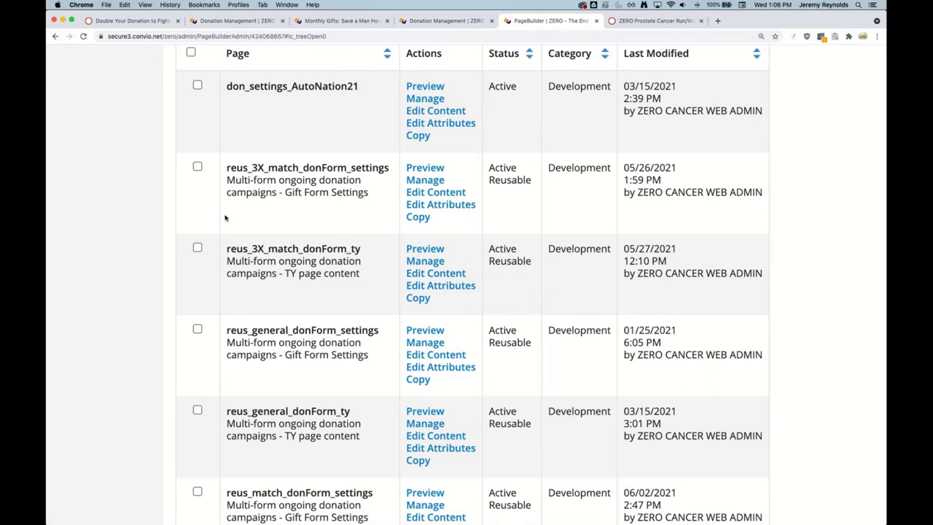
mouse_move(228, 167)
left_mouse_down()
mouse_move(266, 167)
mouse_move(227, 168)
left_mouse_up()
left_click(274, 180)
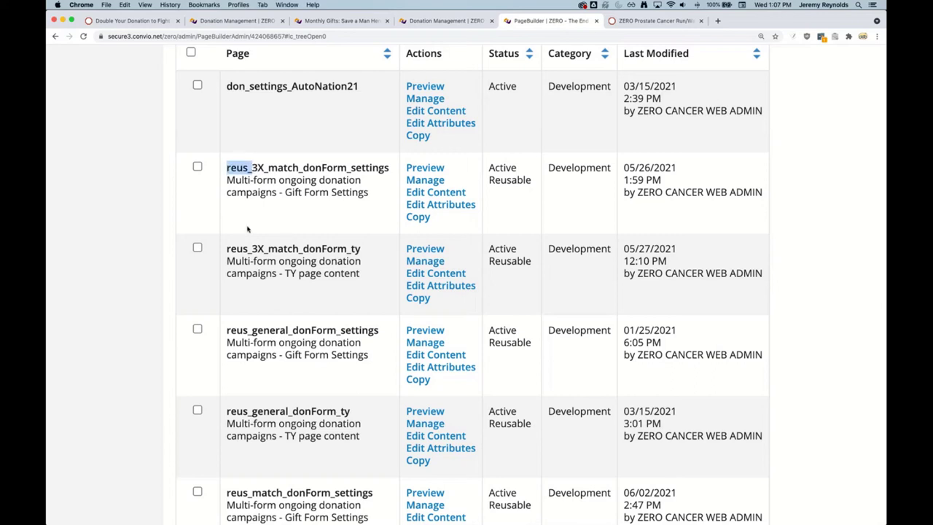
Step: Open the HTML content of the 2021 Spring / Save-a-Man version of reus_3X_match_donForm_settings for editing
left_click(435, 184)
scroll(379, 331, "down", 5)
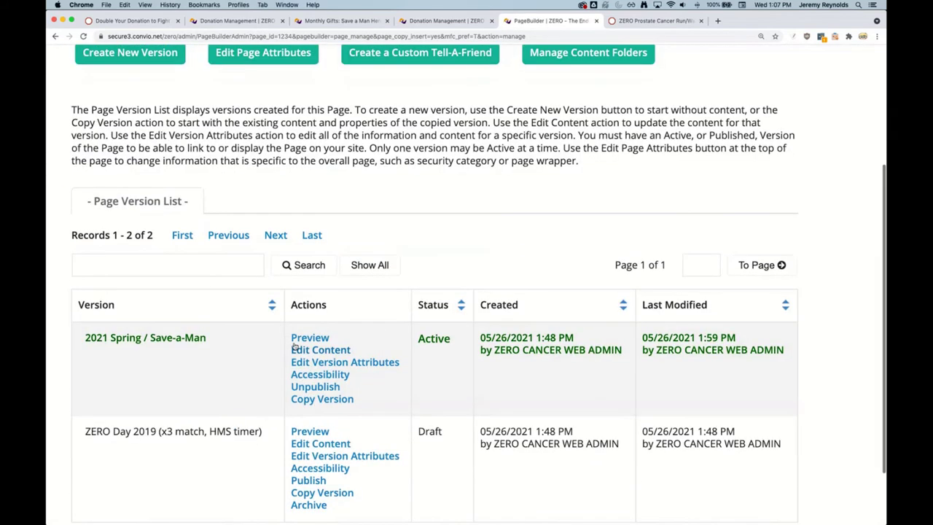
left_click(323, 350)
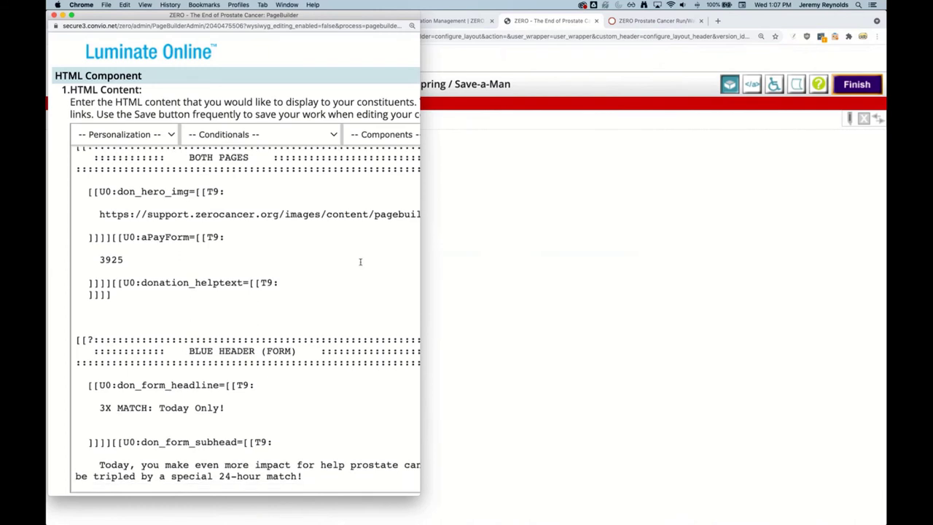
Step: Widen the HTML component editor window and examine the BLUE HEADER (FORM) settings, including headline, subhead and image caption
left_click_drag(420, 415, 806, 417)
scroll(573, 365, "down", 1)
scroll(573, 365, "down", 2)
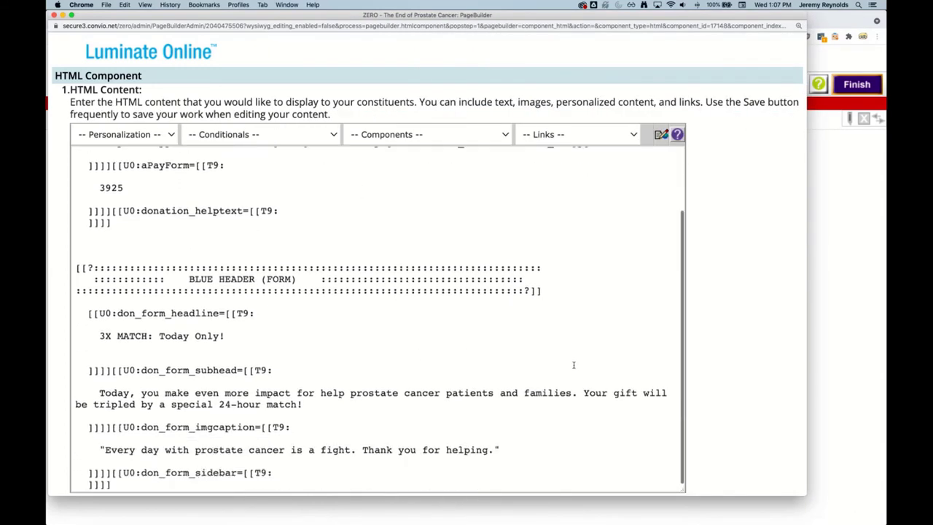
Step: Review the BOTH PAGES settings, highlight the aPayForm setting, and close the HTML component editor window
scroll(568, 340, "up", 3)
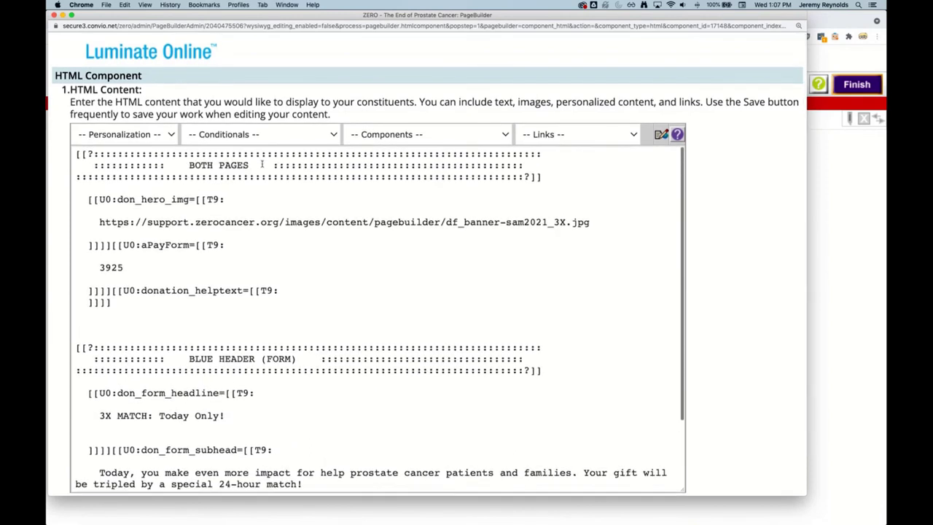
left_click_drag(108, 195, 244, 287)
left_click(357, 321)
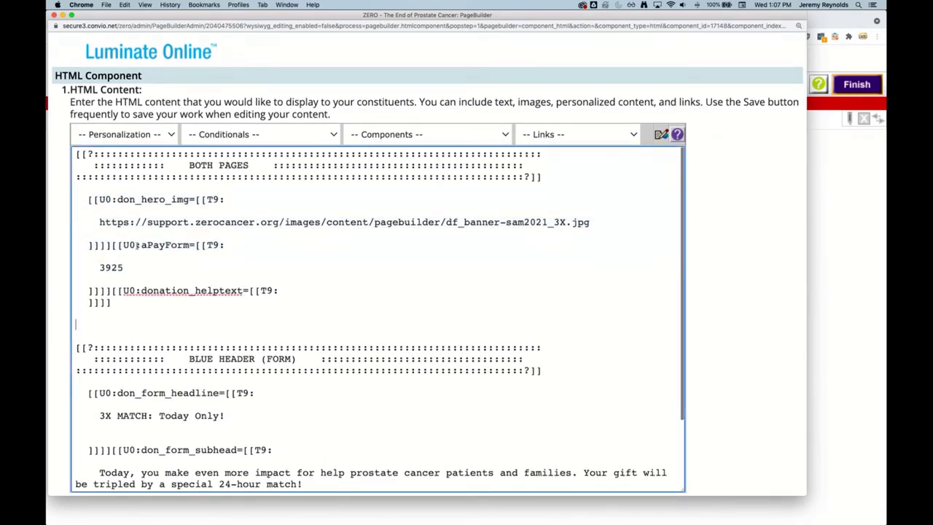
left_click_drag(114, 245, 115, 291)
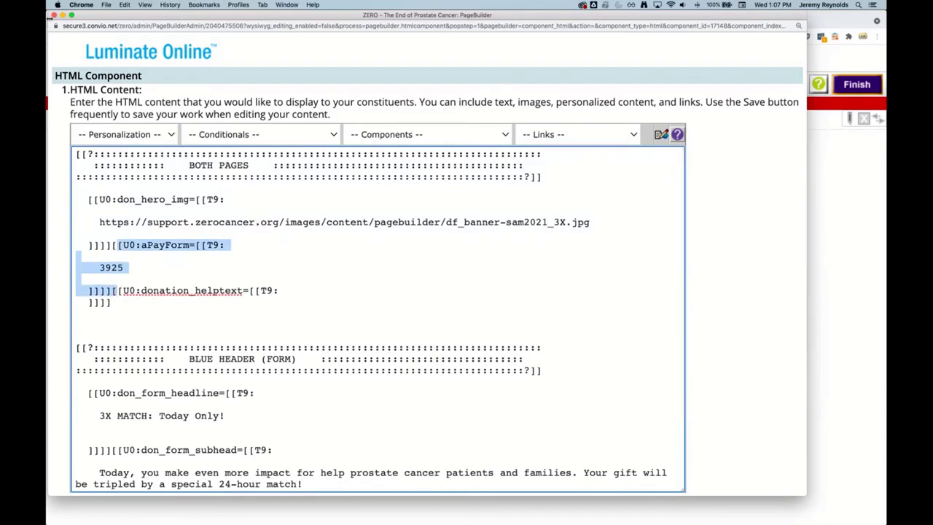
left_click(53, 15)
Step: Show the 2021 Spring 2X Match donation form list and highlight the General, Email and Direct Mail form names
left_click(430, 21)
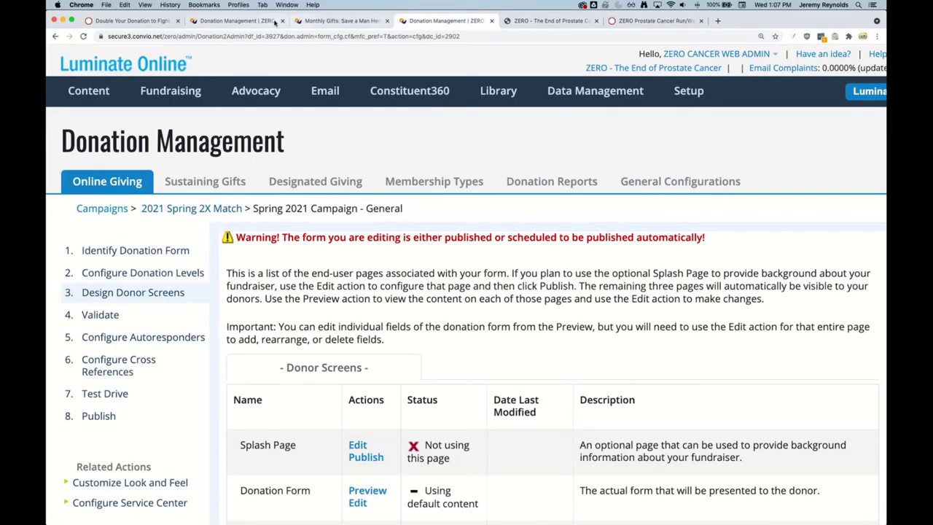
left_click(248, 21)
scroll(283, 357, "up", 8)
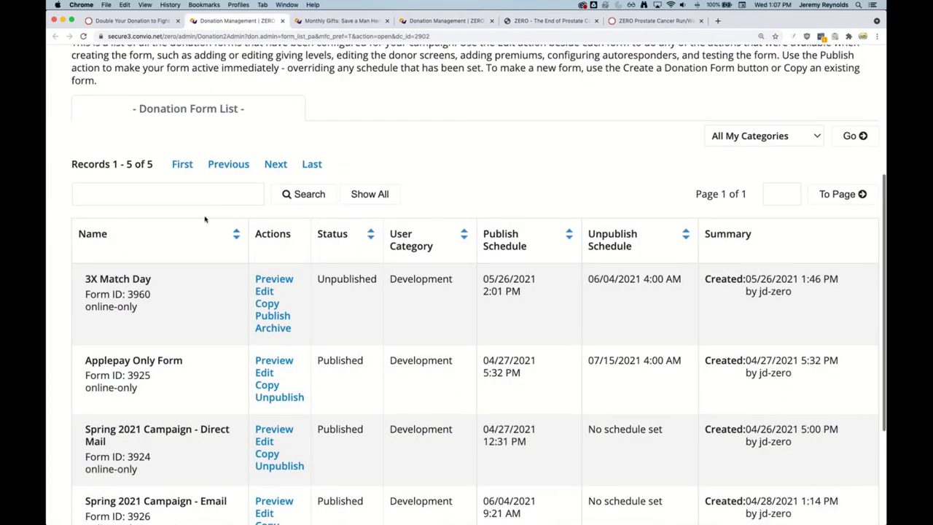
scroll(212, 193, "down", 5)
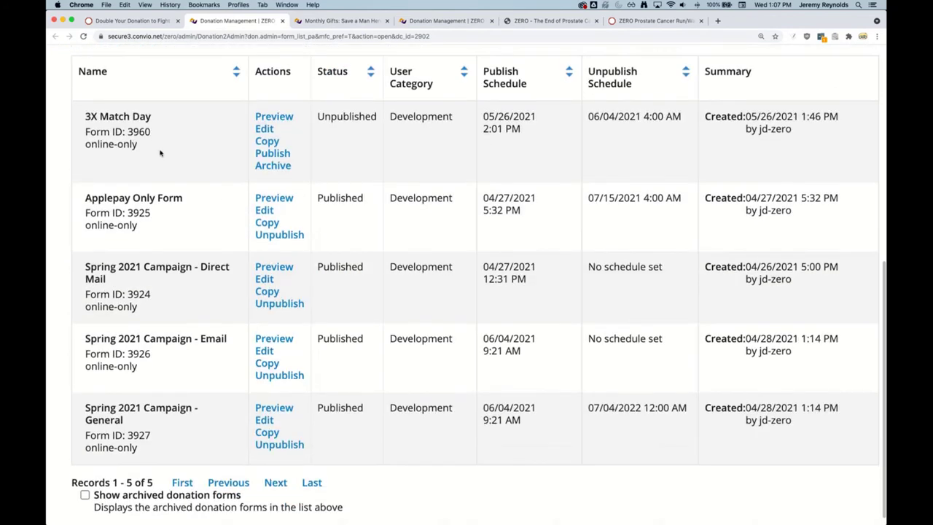
left_click_drag(100, 117, 175, 410)
left_click(192, 418)
triple_click(192, 418)
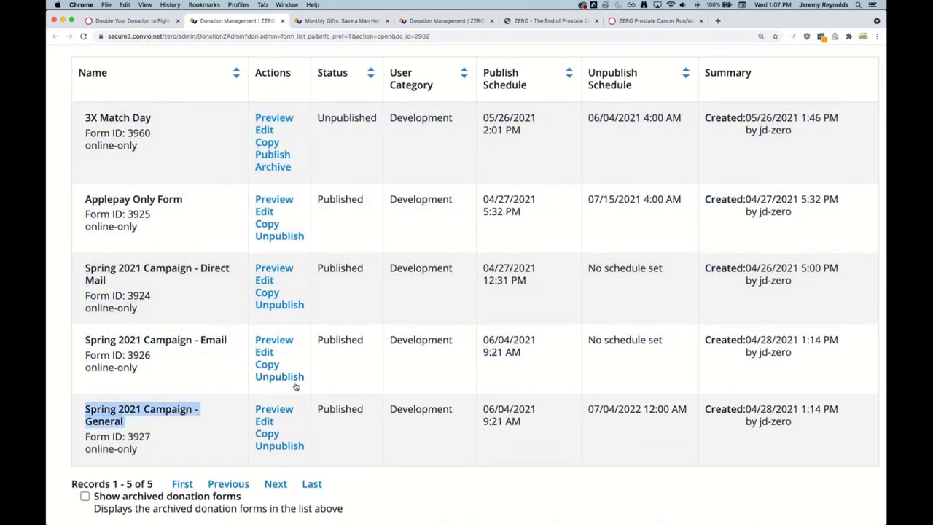
triple_click(211, 340)
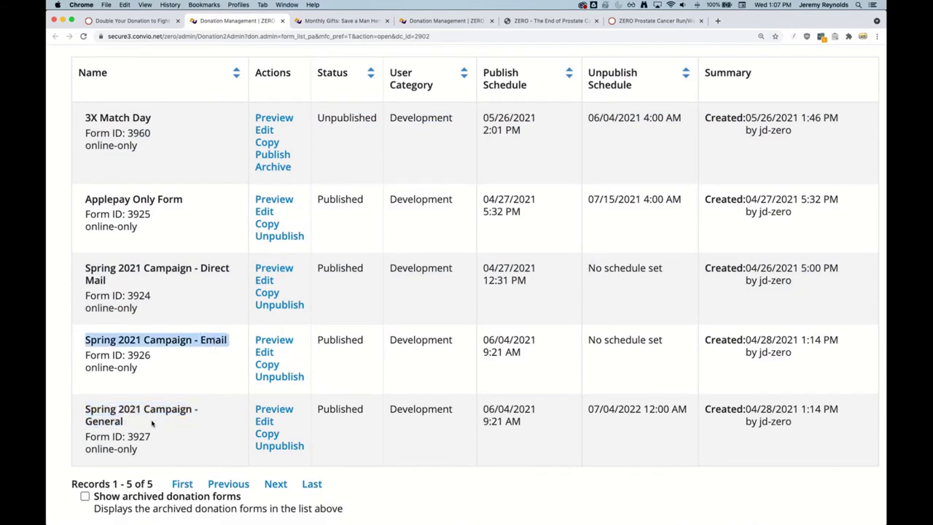
triple_click(196, 267)
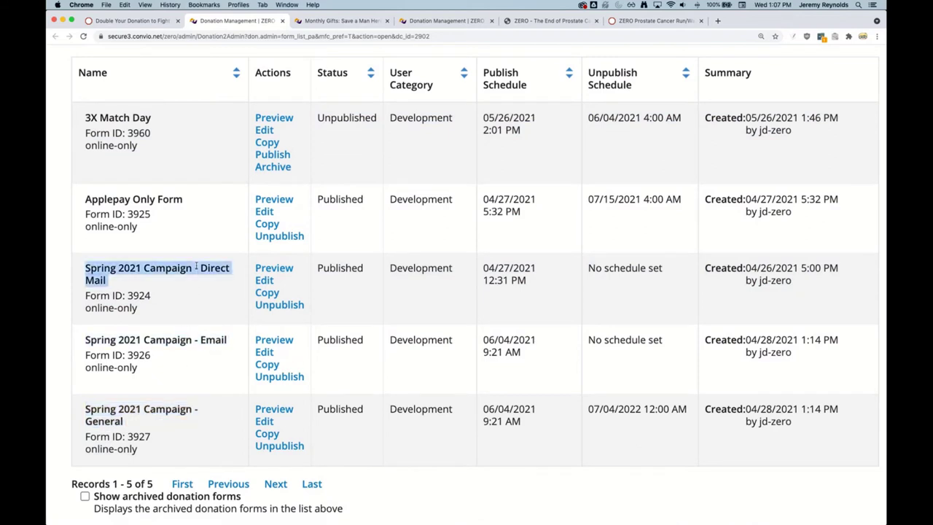
left_click(197, 308)
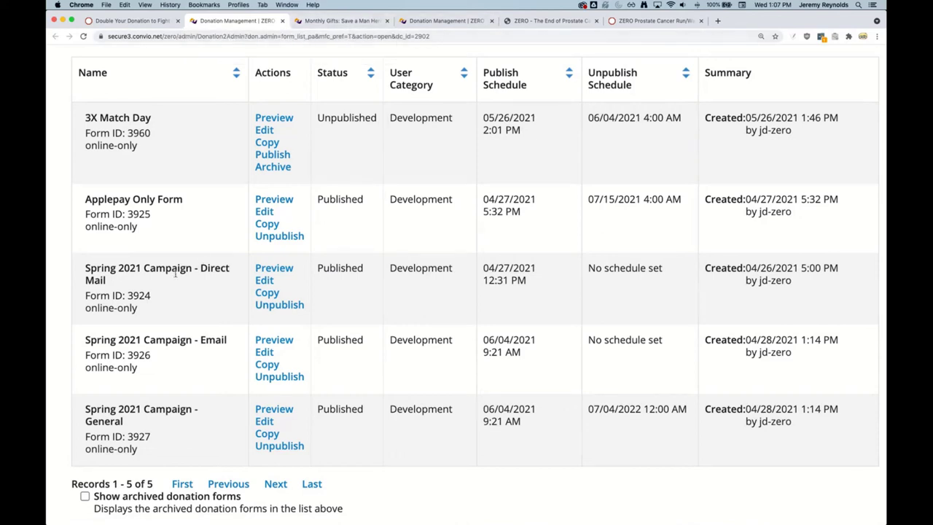
Step: Examine the style and script code in the HTML Caption element of the SAM Heroes - Monthly donation form
left_click(365, 21)
scroll(416, 197, "down", 5)
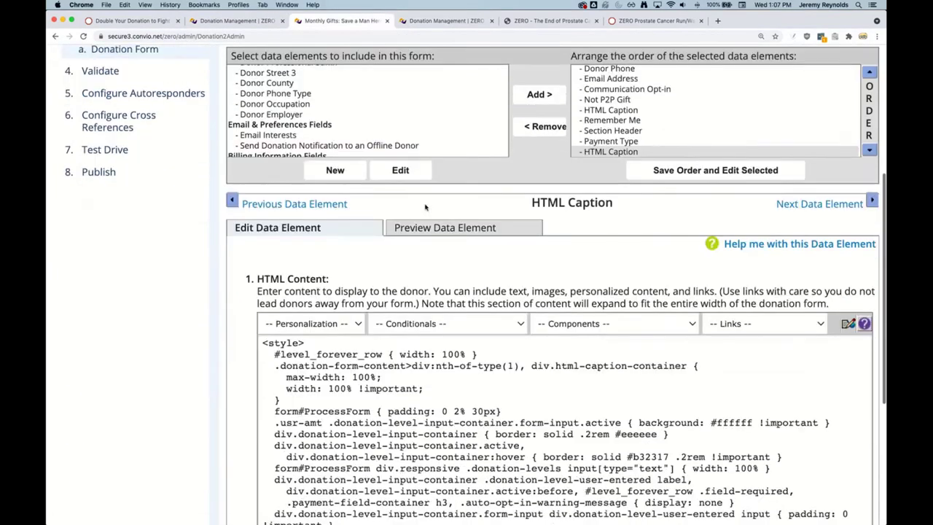
scroll(427, 209, "down", 2)
scroll(487, 300, "down", 3)
left_click(487, 301)
scroll(487, 300, "up", 3)
scroll(487, 300, "up", 5)
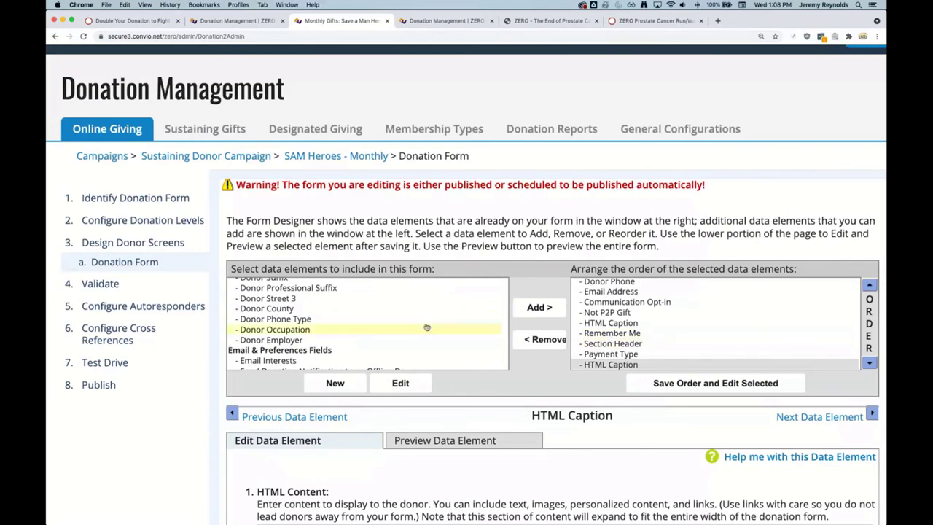
scroll(364, 314, "down", 8)
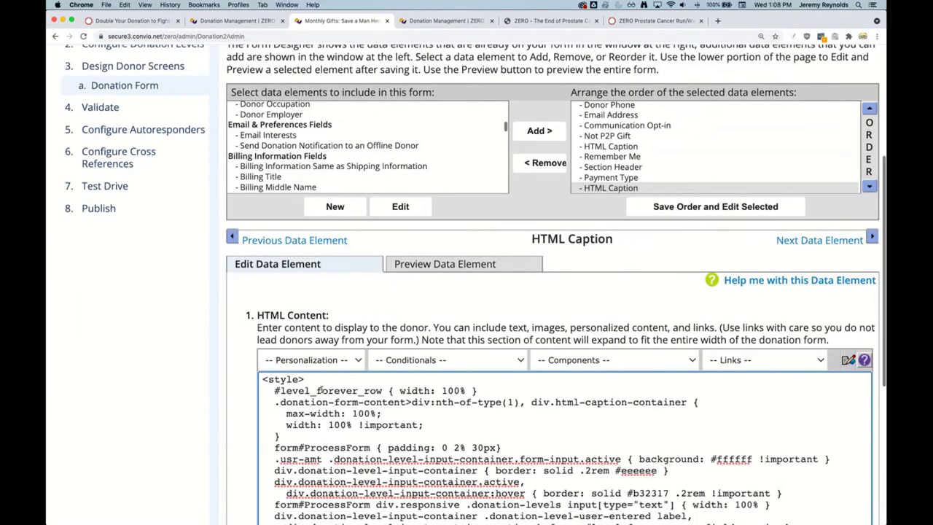
scroll(328, 389, "down", 10)
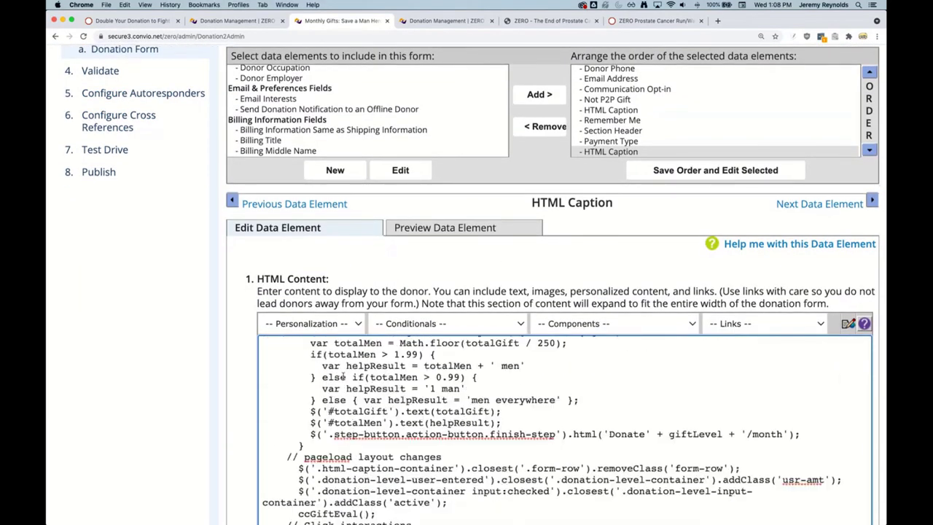
scroll(124, 303, "down", 3)
scroll(445, 341, "up", 10)
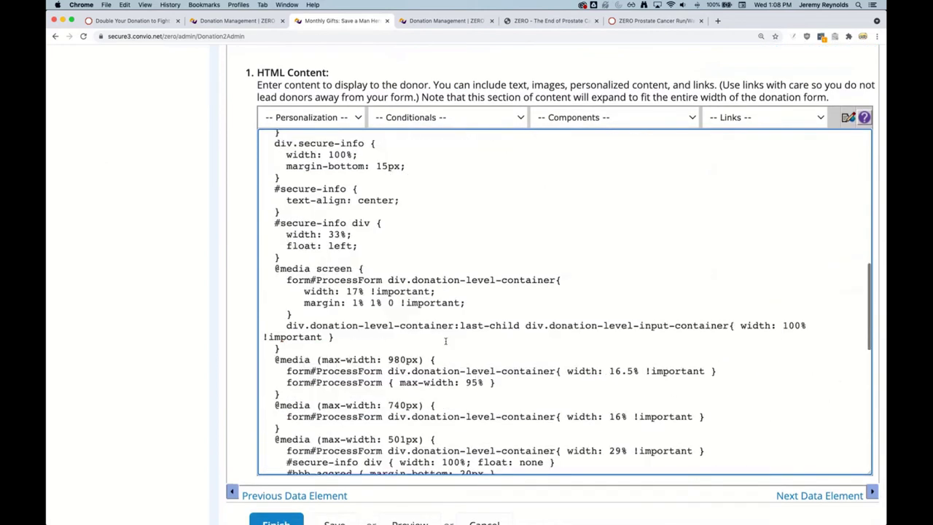
scroll(446, 341, "up", 10)
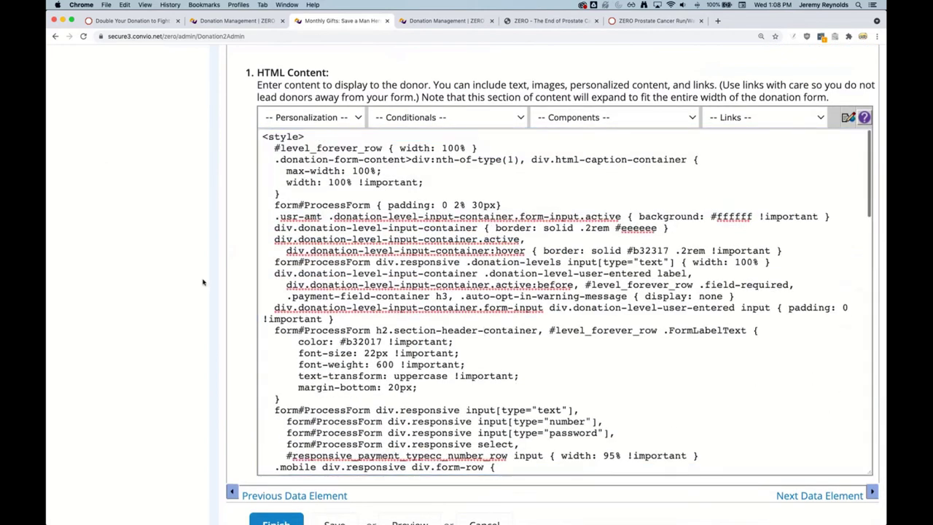
scroll(204, 282, "up", 1)
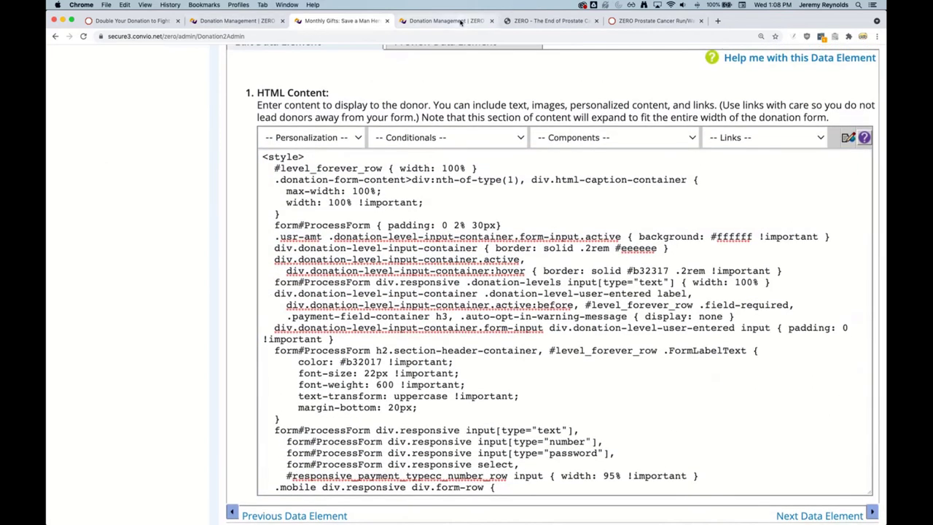
Step: Open the first HTML Caption of the Spring 2021 Campaign - General donation form for editing and highlight its reus_match_donForm_settings tag
left_click(444, 21)
scroll(420, 138, "down", 3)
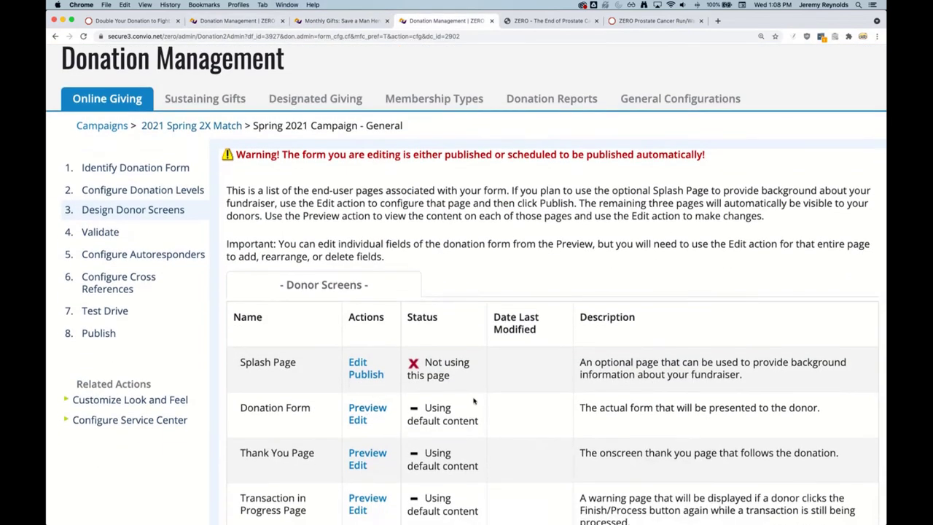
left_click(358, 420)
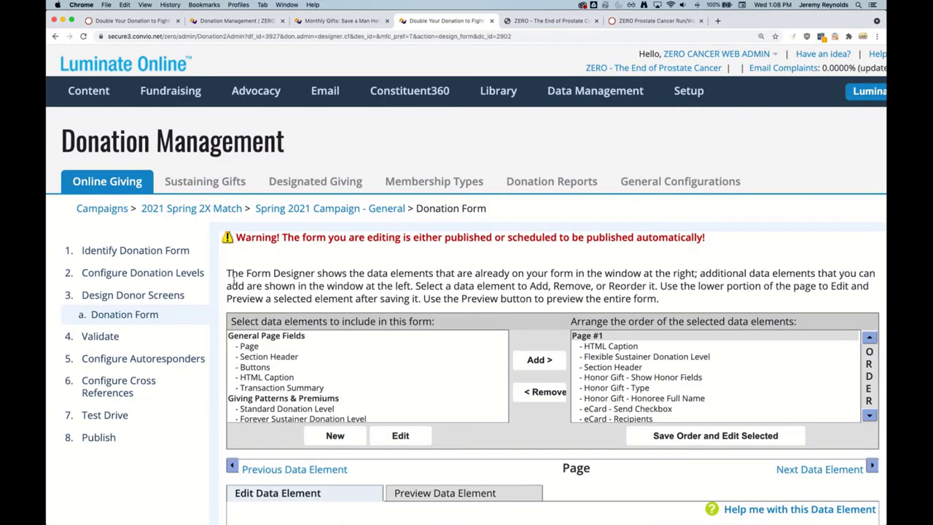
left_click(611, 347)
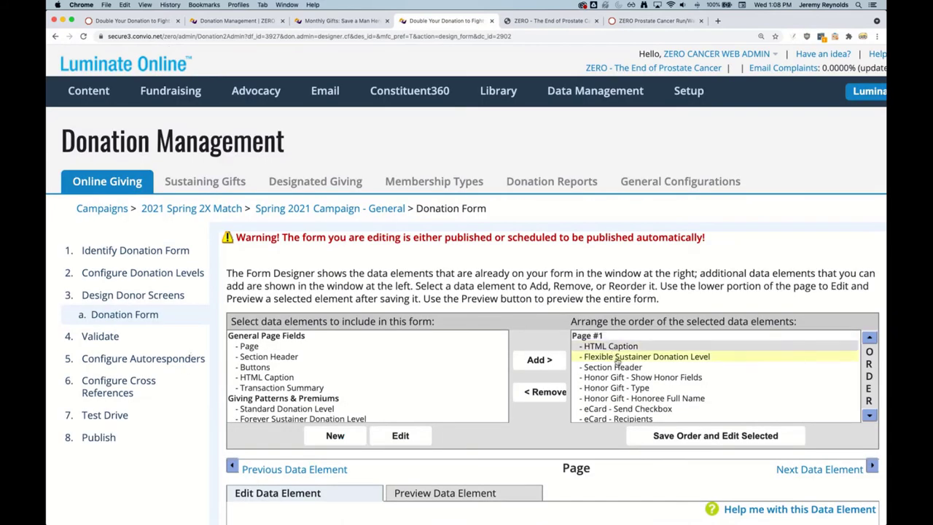
left_click(677, 435)
scroll(510, 291, "down", 10)
left_click_drag(512, 267, 83, 169)
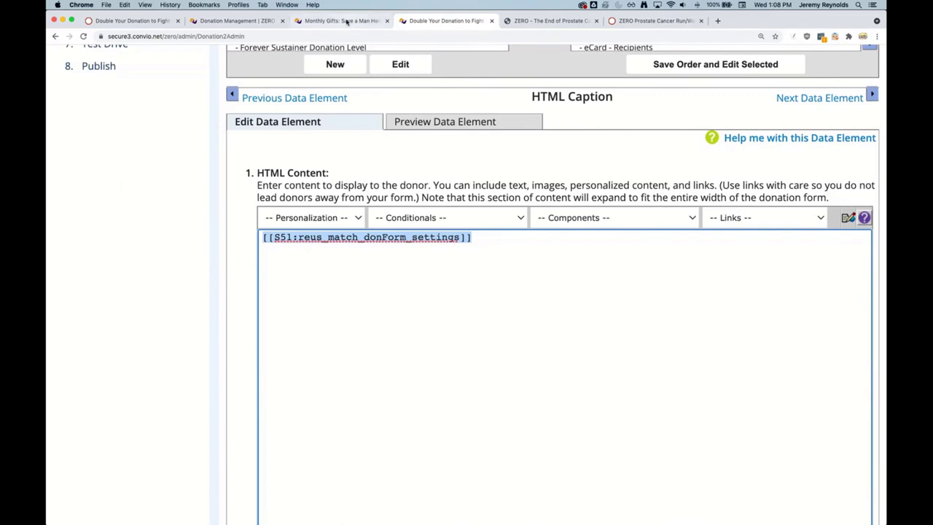
Step: Reopen the HTML component of the reus_3X_match_donForm_settings page, highlight its settings through don_form_headline, and close the editor window
left_click(347, 22)
left_click(441, 22)
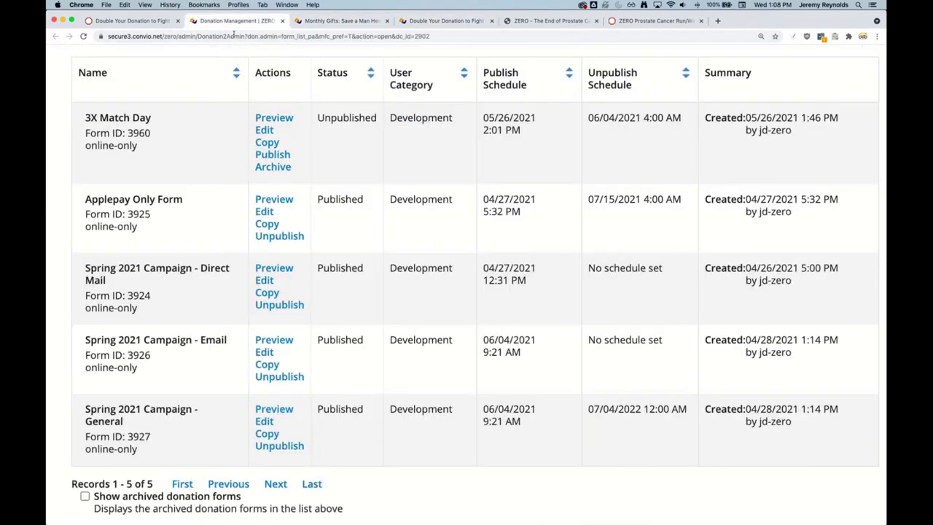
left_click(239, 21)
left_click(548, 21)
double_click(382, 118)
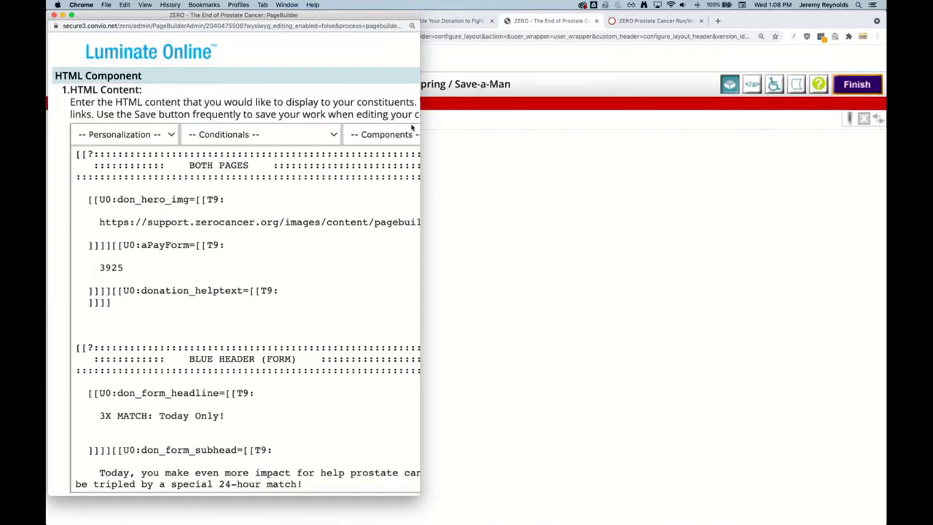
left_click_drag(163, 206, 260, 393)
scroll(314, 277, "down", 2)
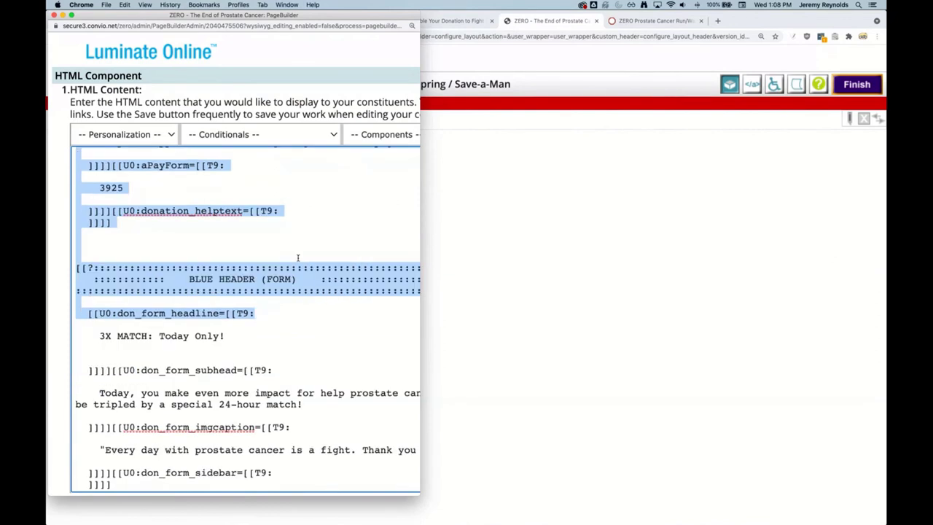
left_click(54, 16)
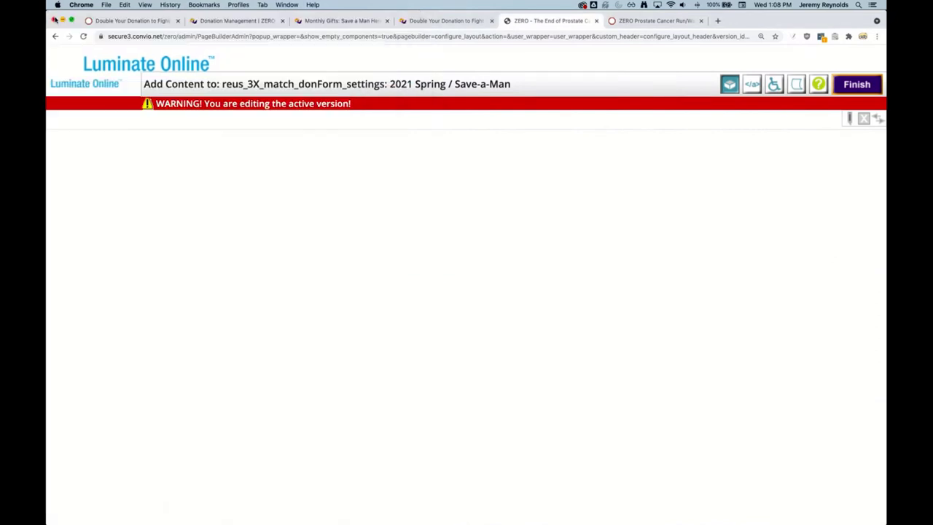